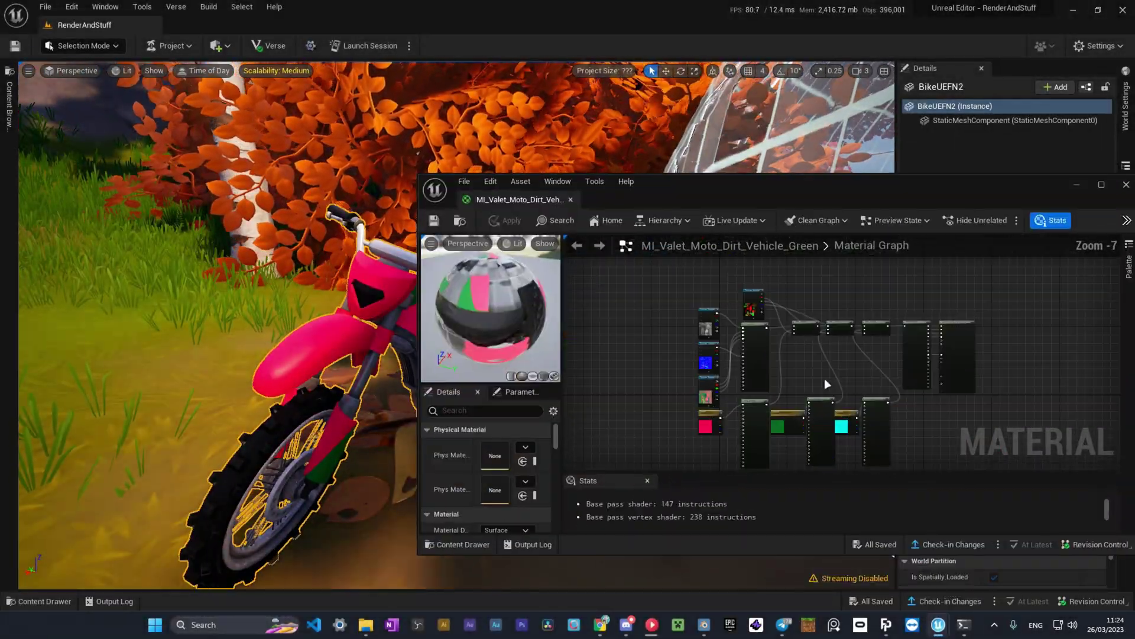
- Examine the dirt bike and its MI_Valet_Moto_Dirt_Vehicle_Green material graph, plus the preview of the character's head material
right_drag(824, 378, 965, 396)
click(828, 298)
click(680, 284)
right_drag(254, 308, 266, 284)
right_drag(728, 333, 668, 348)
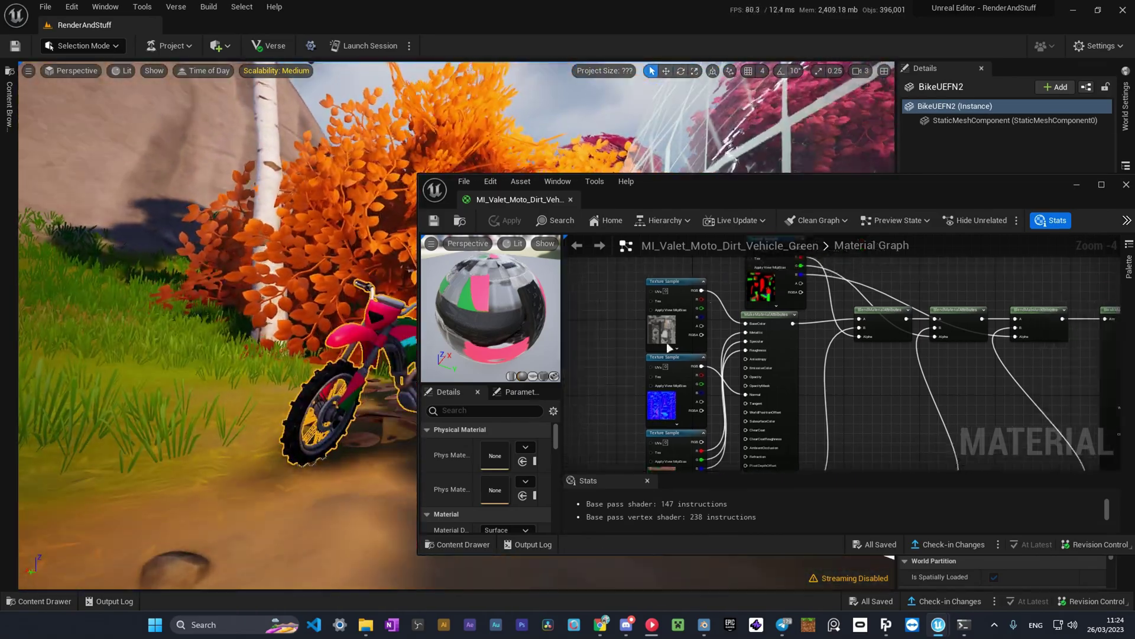
drag(702, 290, 659, 373)
scroll(659, 374, down, 1)
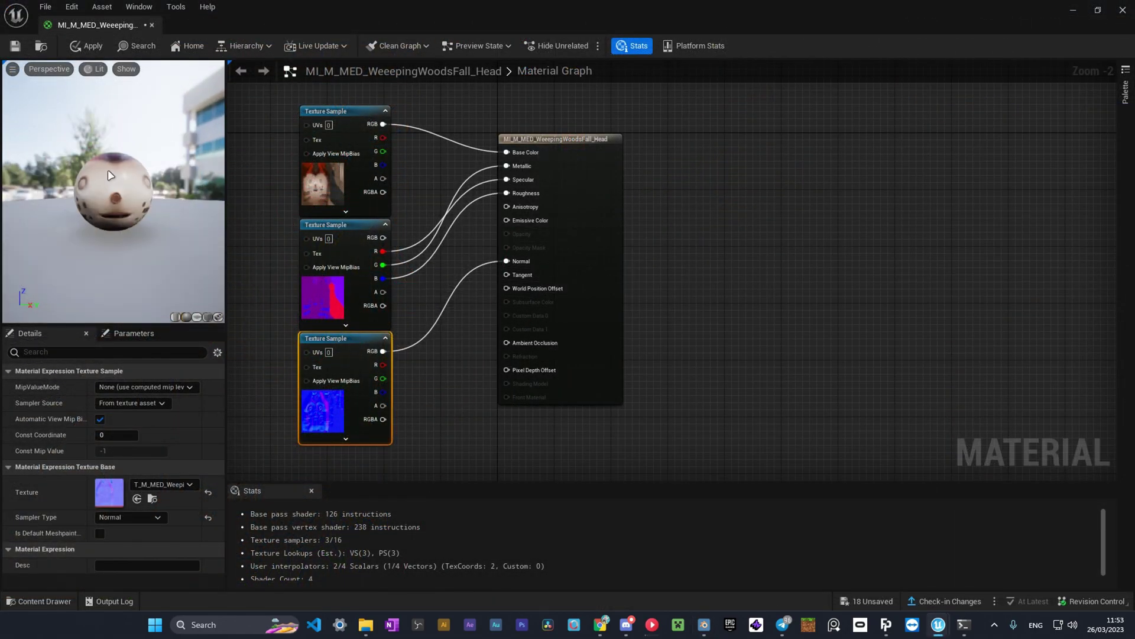
drag(110, 175, 118, 176)
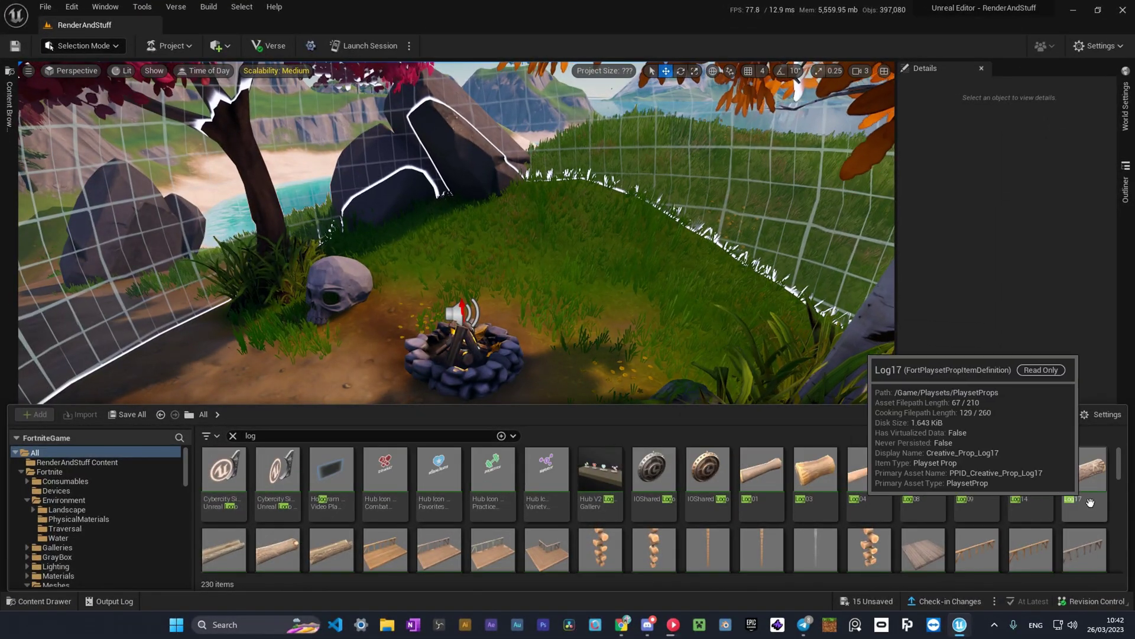
- Place a log prop beside the campfire in the level and browse the other log assets
drag(718, 467, 446, 336)
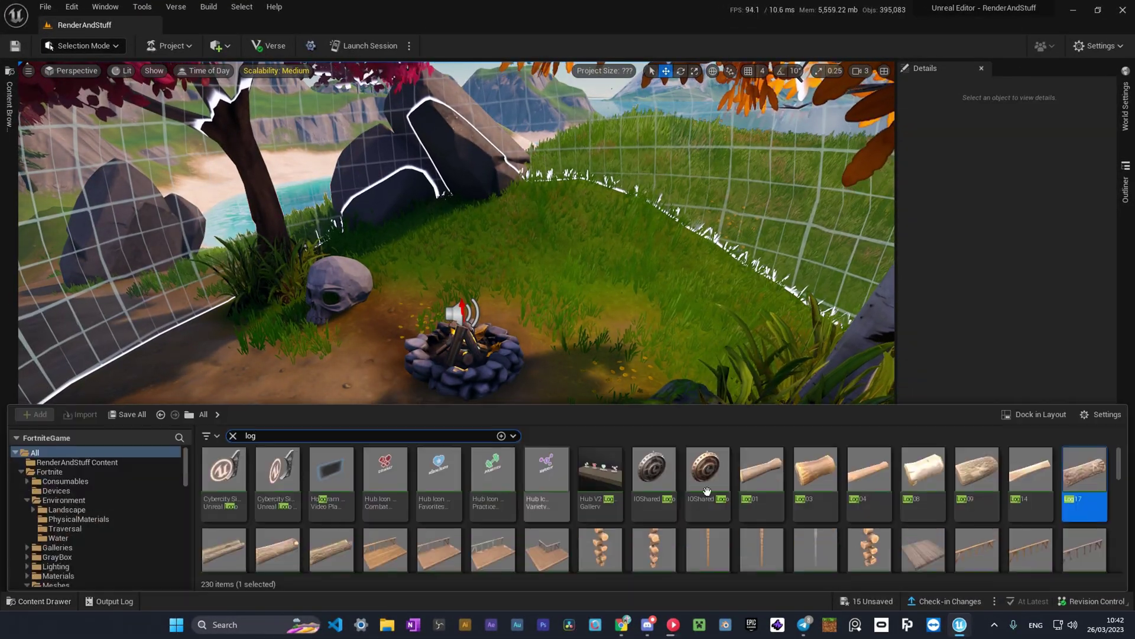
scroll(1124, 540, down, 5)
scroll(778, 543, down, 10)
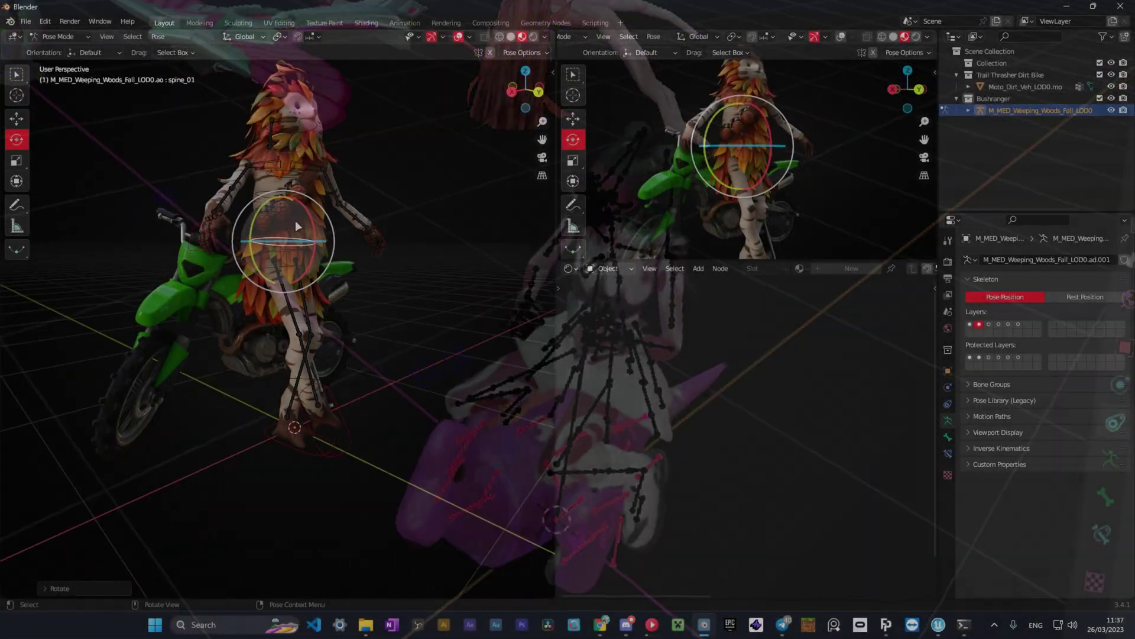
- In Blender, rotate the character's neck_01 bone to tilt the head up
click(322, 207)
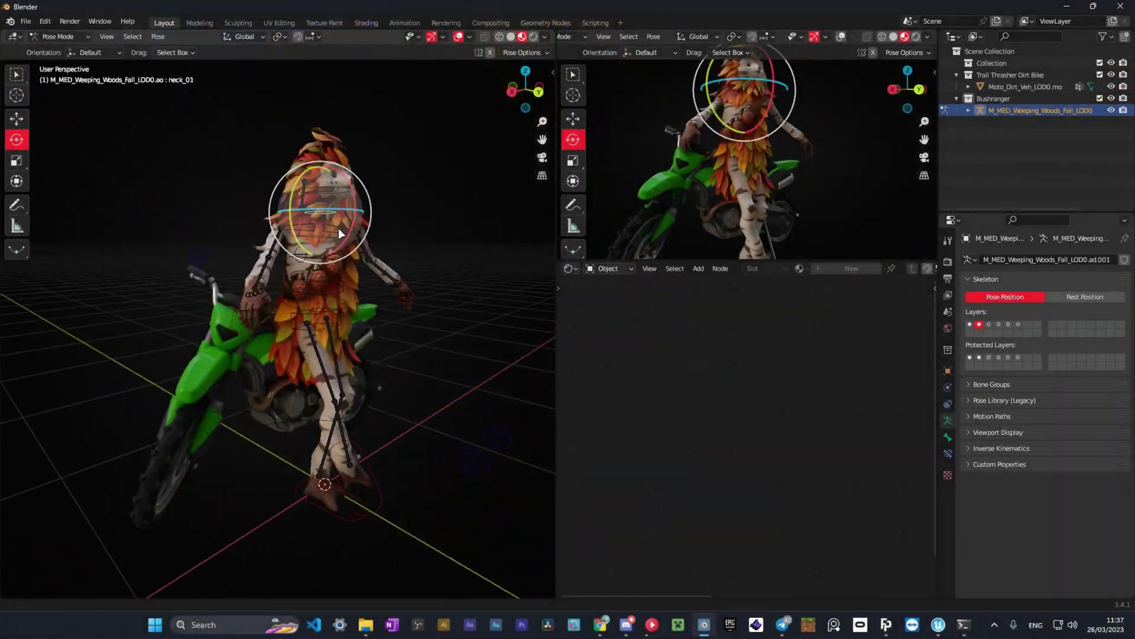
drag(339, 228, 340, 198)
scroll(339, 197, up, 5)
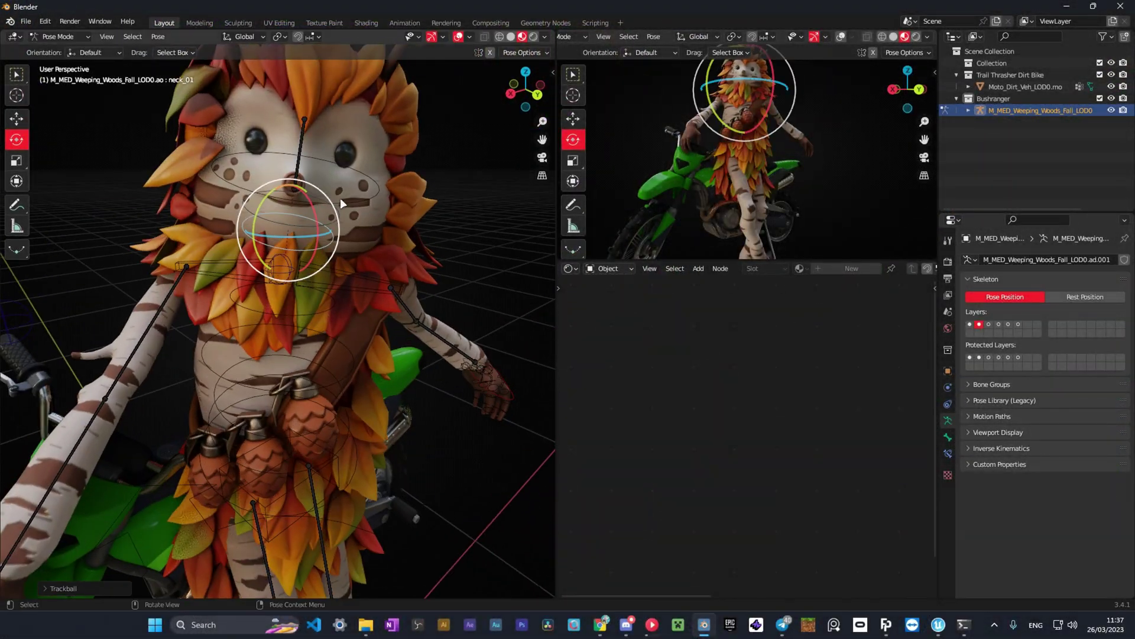
- Show the character's facial bone layer and select a bone near the right corner of the mouth
click(1008, 325)
scroll(311, 158, up, 3)
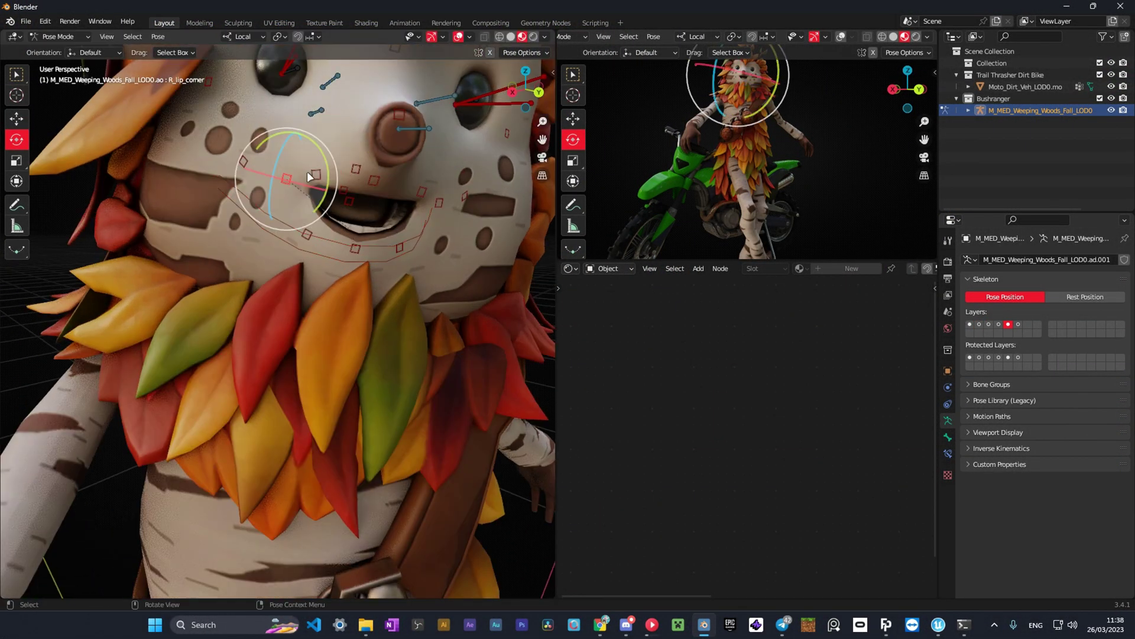
click(312, 158)
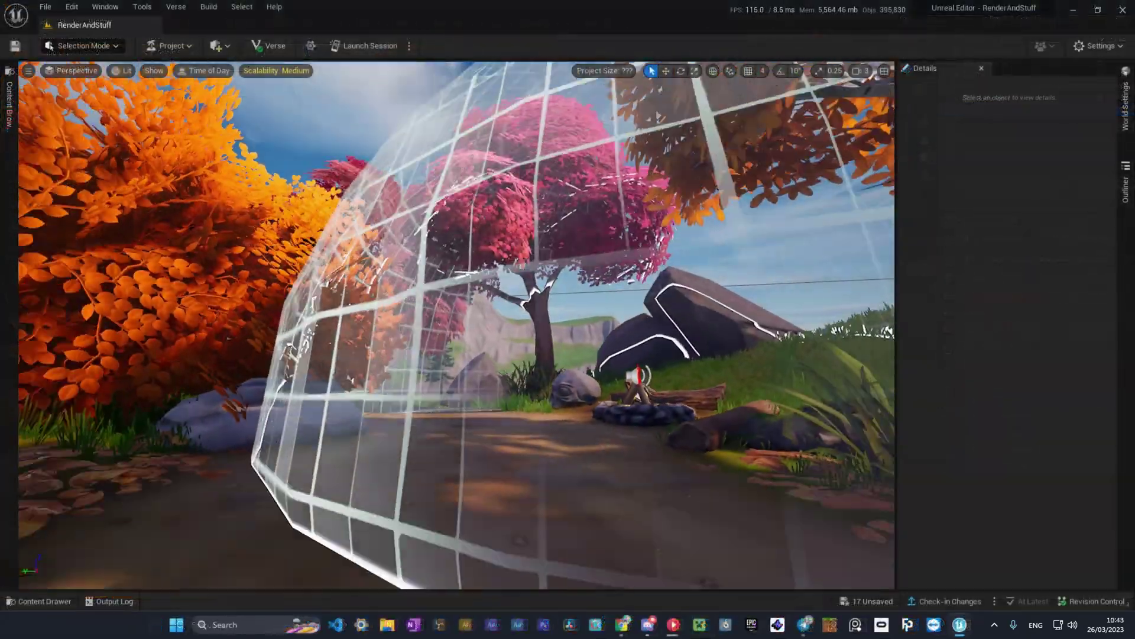
- In Unreal Editor, select the campfire and inspect the scene around it and the dirt bike spawner pad
click(645, 391)
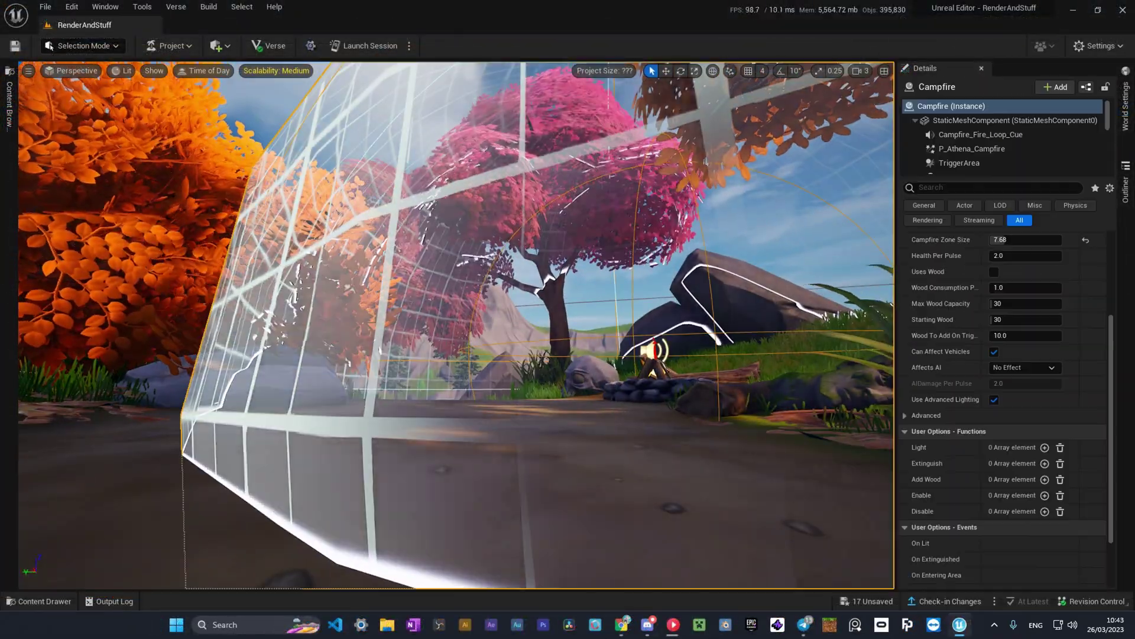
click(506, 358)
key(w)
right_drag(645, 366, 508, 359)
drag(537, 402, 524, 397)
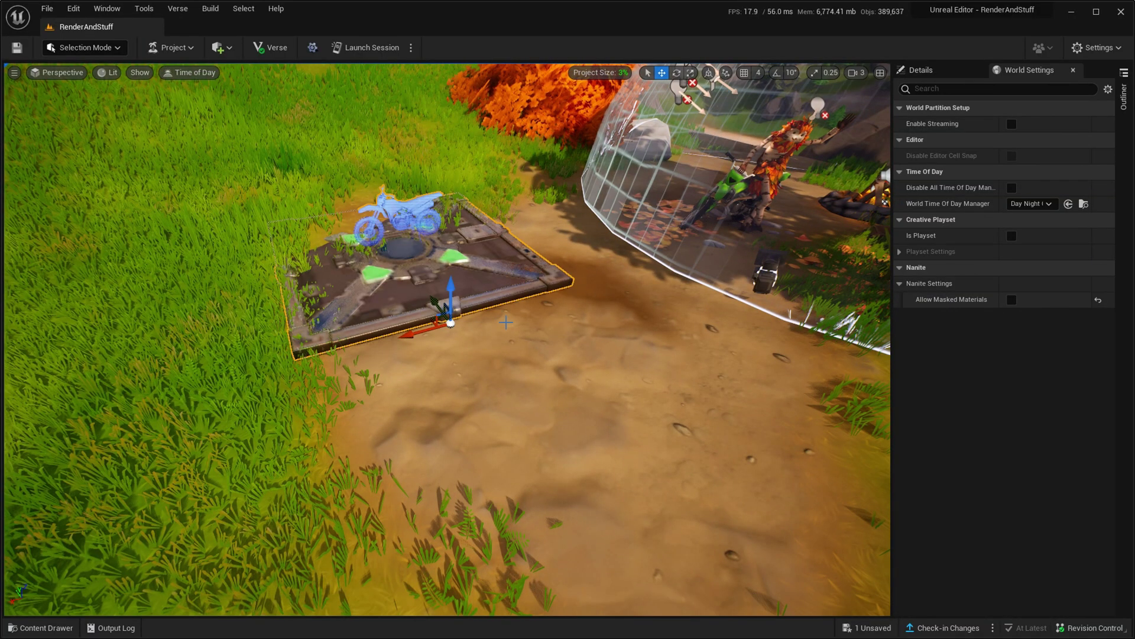
key(w)
right_drag(447, 339, 488, 224)
key(a)
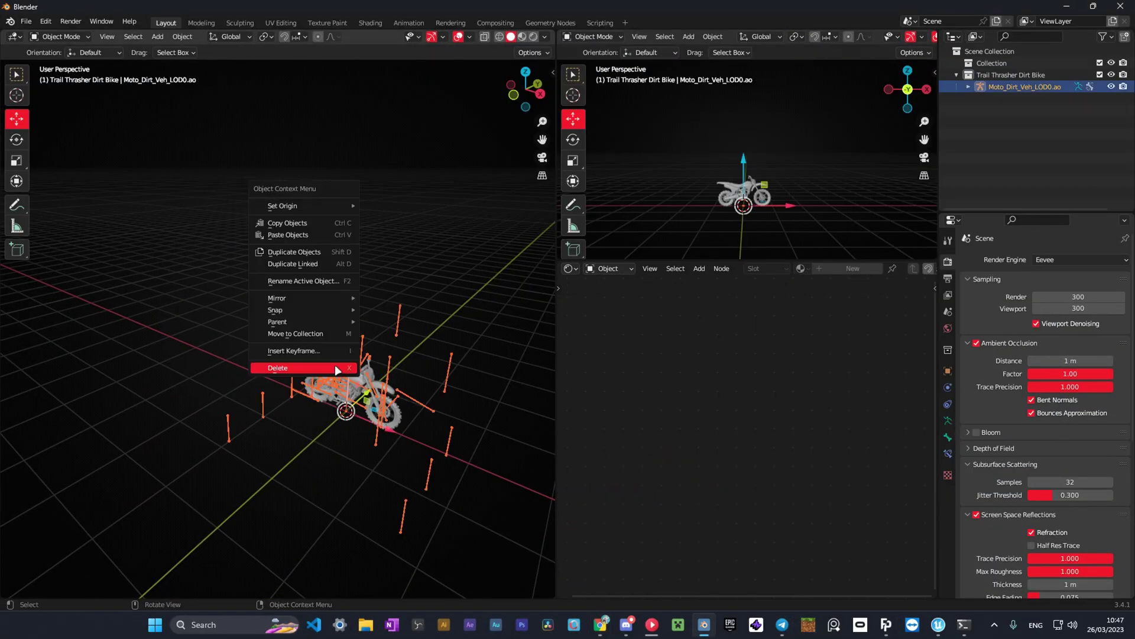
- In Blender, turn the dirt bike's front fork by rotating its wheel_steering_fr bone in Pose Mode, finishing in Object Mode
key(ctrl+Tab)
click(324, 359)
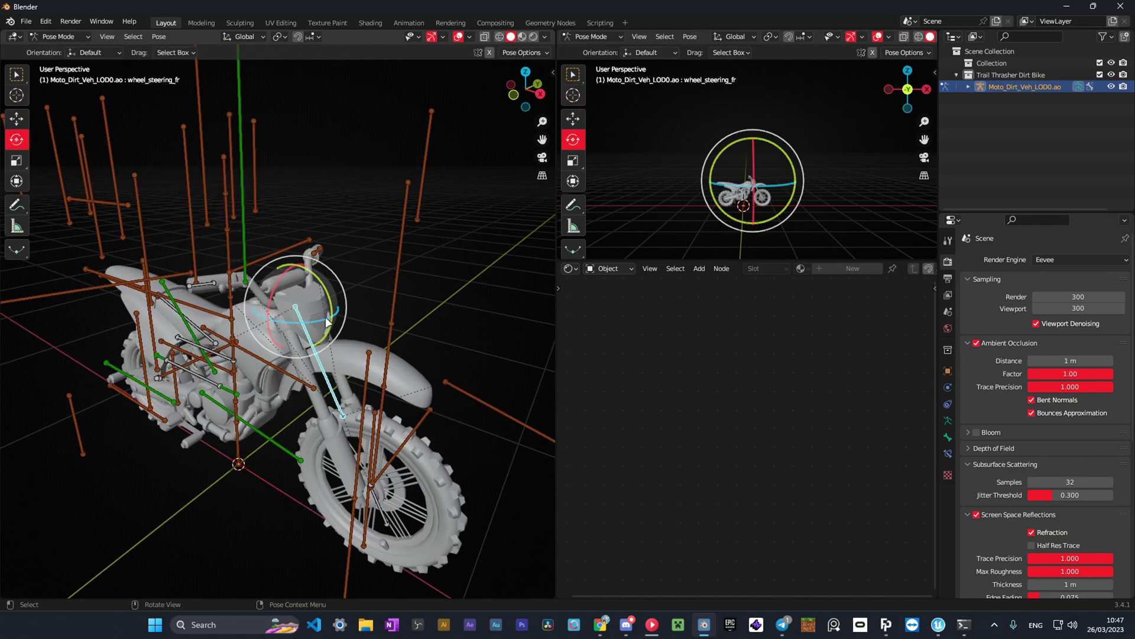
click(58, 37)
drag(320, 297, 337, 294)
key(s)
right_click(460, 222)
middle_drag(460, 222, 344, 235)
drag(295, 192, 283, 188)
click(57, 37)
click(60, 51)
- Rotate the dirt bike's whole armature to about -157° around the Z axis
click(354, 384)
middle_drag(355, 385, 521, 390)
scroll(467, 414, down, 3)
middle_drag(349, 338, 379, 379)
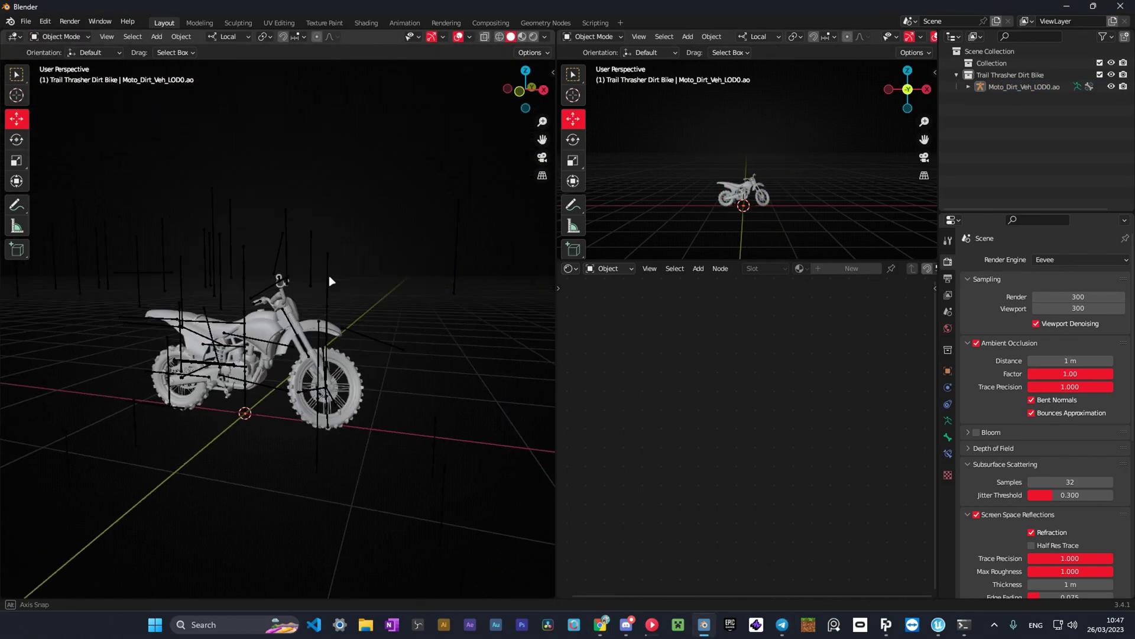
click(411, 373)
click(17, 139)
drag(383, 368, 274, 405)
drag(273, 405, 266, 296)
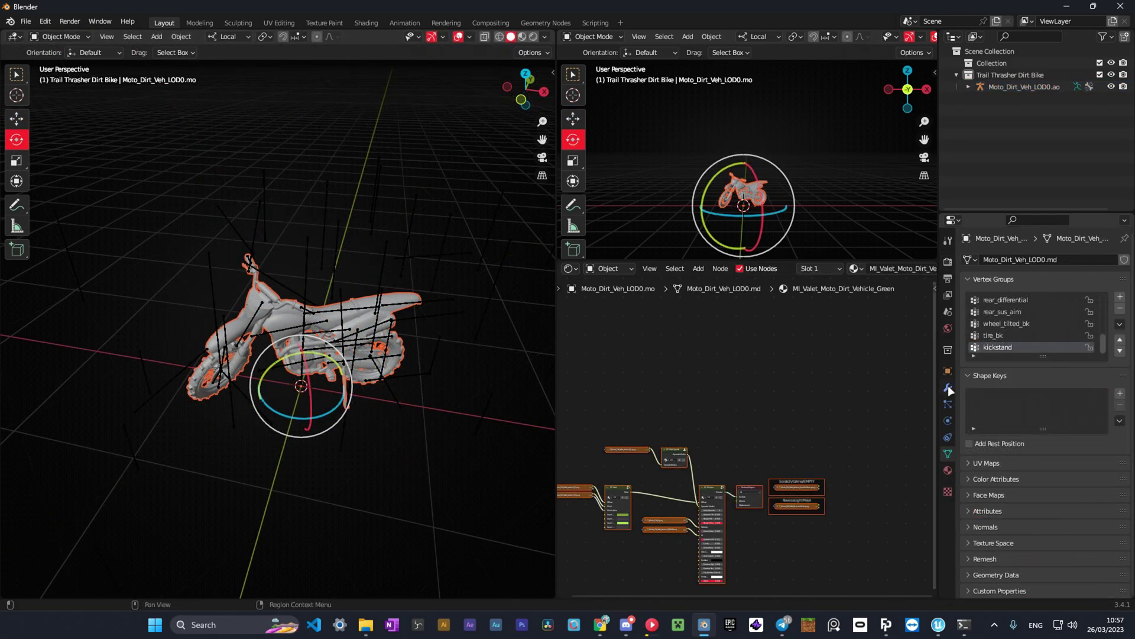
- Apply the Armature modifier on the dirt bike mesh and check its steering bone in Pose Mode
click(948, 388)
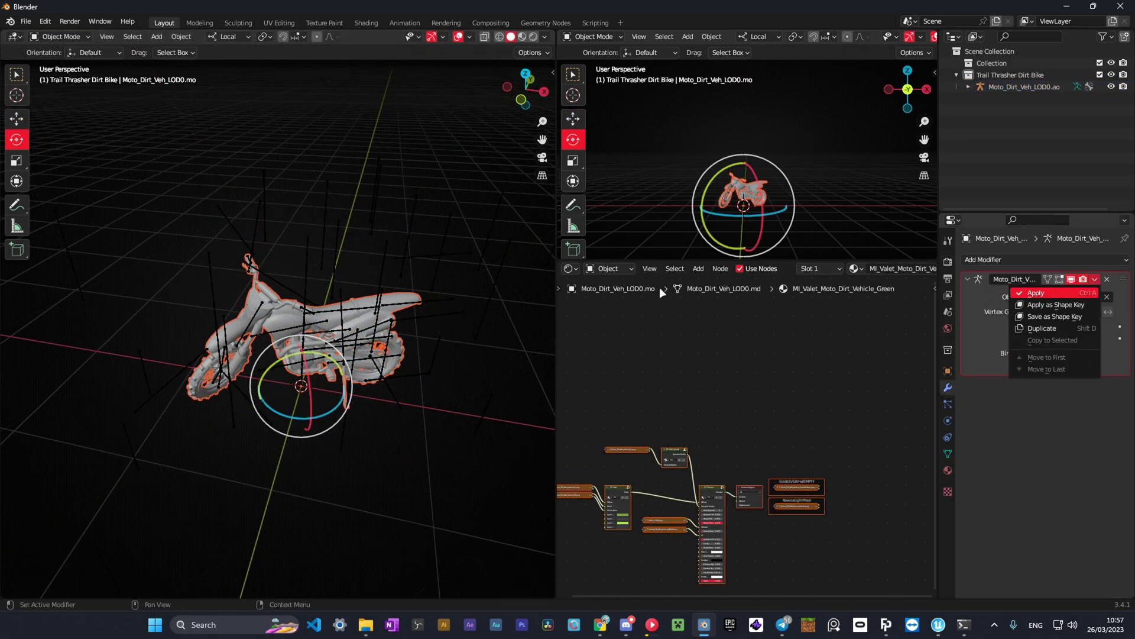
click(333, 325)
key(ctrl+Tab)
click(261, 311)
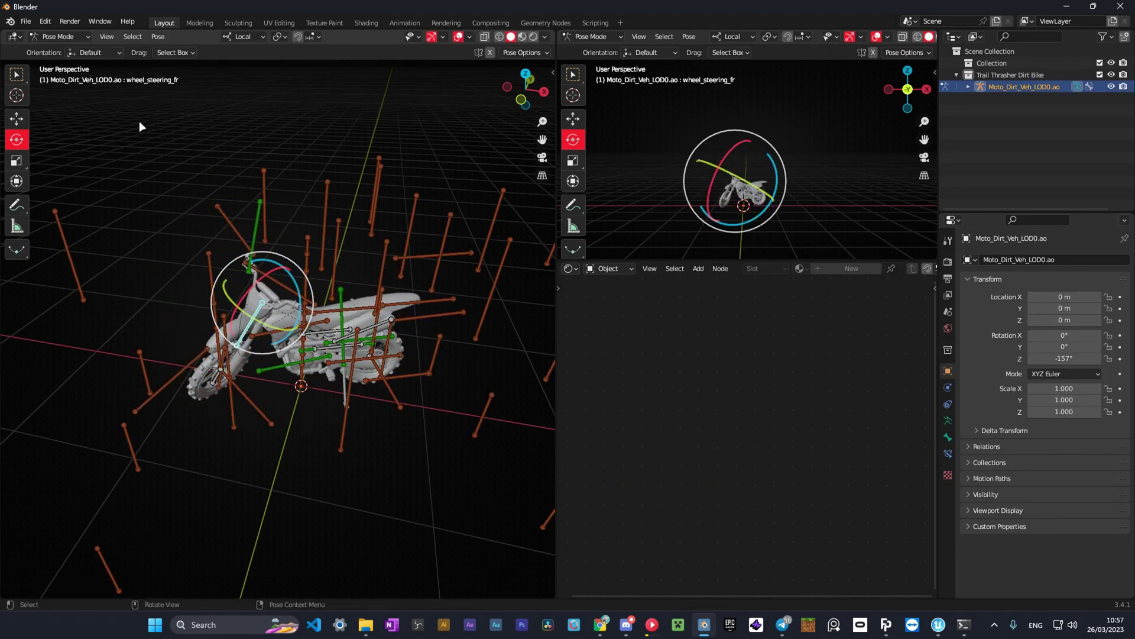
click(73, 38)
click(57, 47)
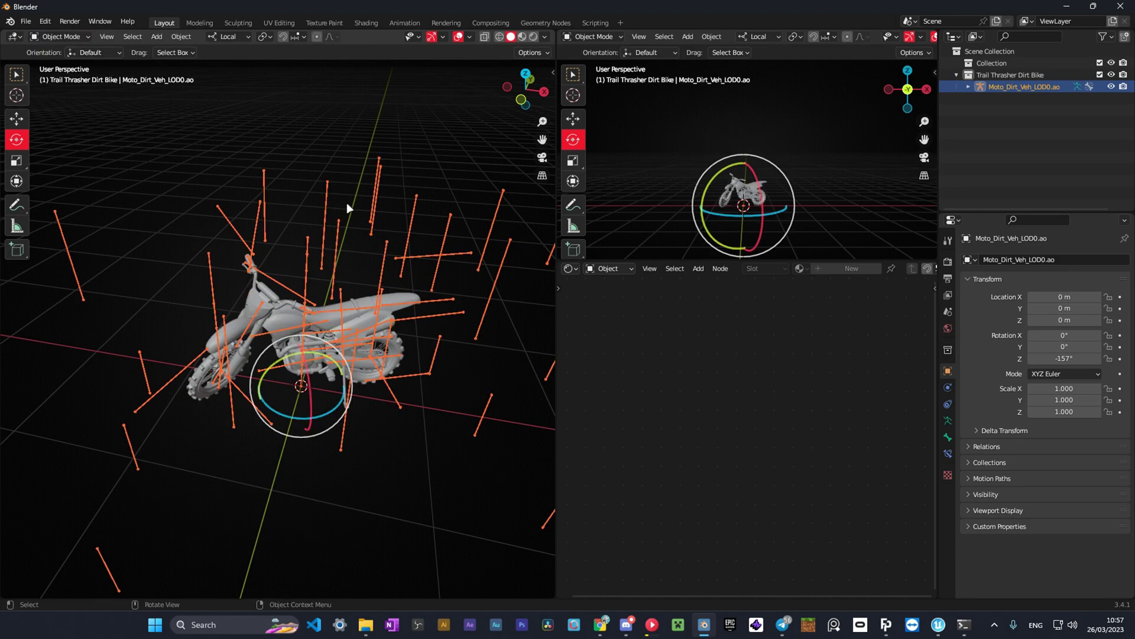
- Delete the dirt bike's armature and export the remaining mesh as BikeUEFN2.fbx
click(321, 230)
key(a)
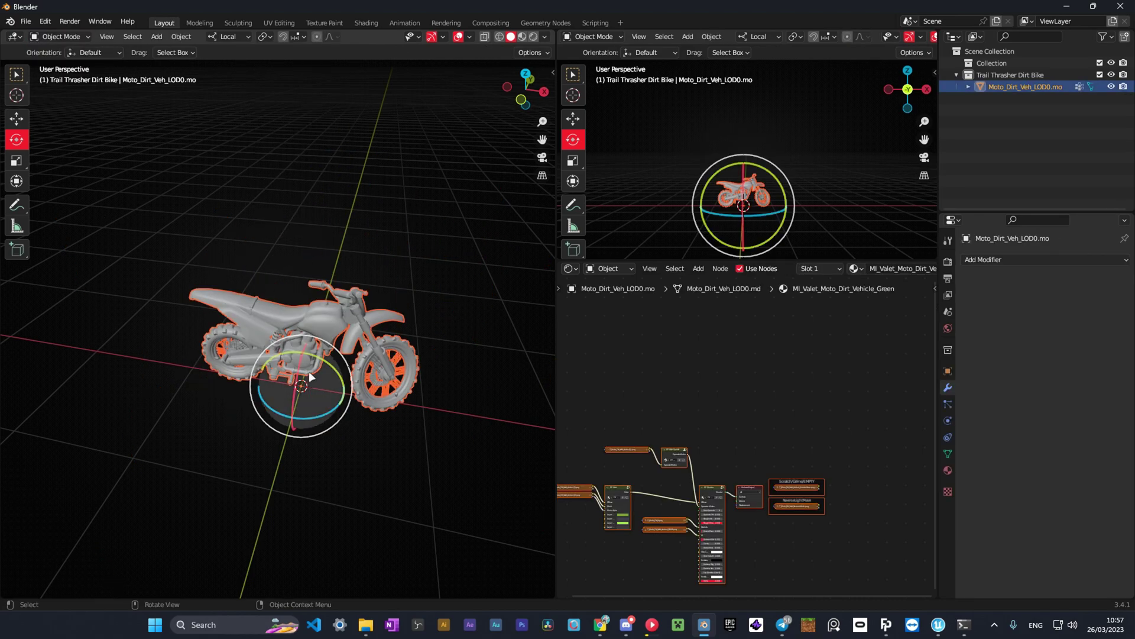
mouse_move(368, 331)
middle_down()
mouse_move(398, 330)
mouse_move(66, 339)
mouse_move(361, 309)
middle_up()
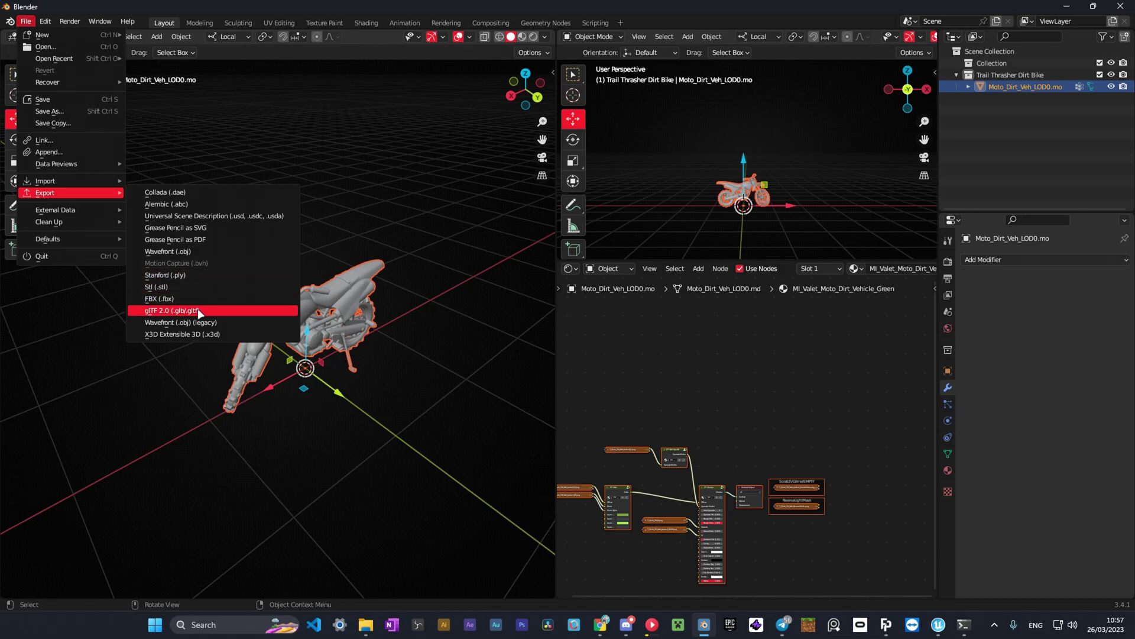
click(198, 312)
click(991, 87)
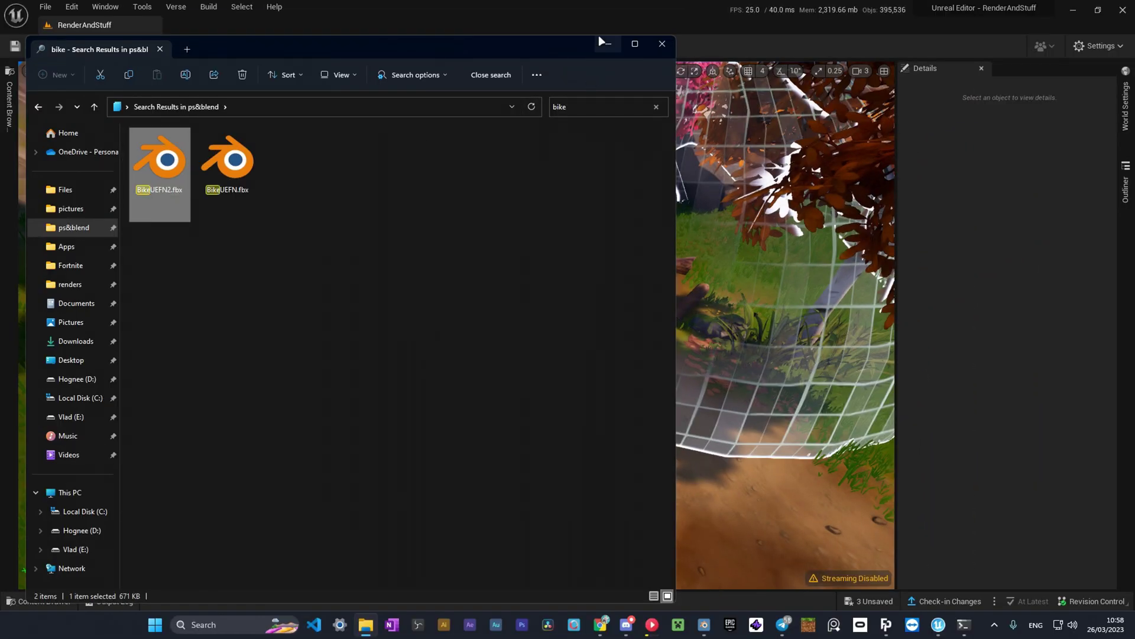
- Import BikeUEFN2.fbx into the Unreal project's content, then clear and close the message log
click(604, 43)
click(41, 600)
click(366, 625)
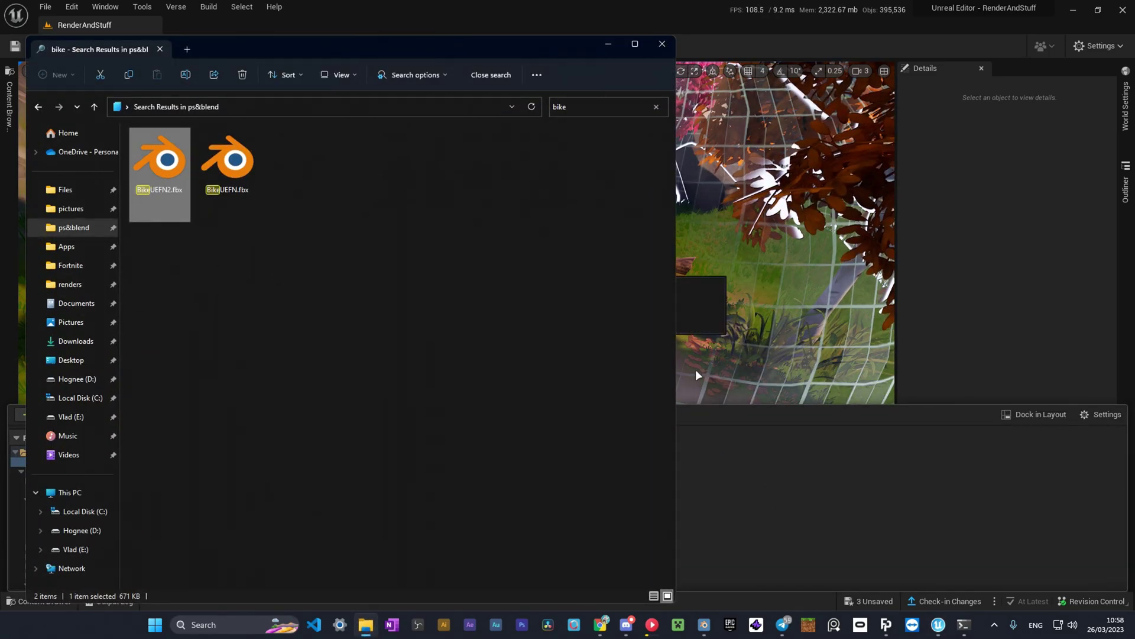
click(609, 45)
click(525, 533)
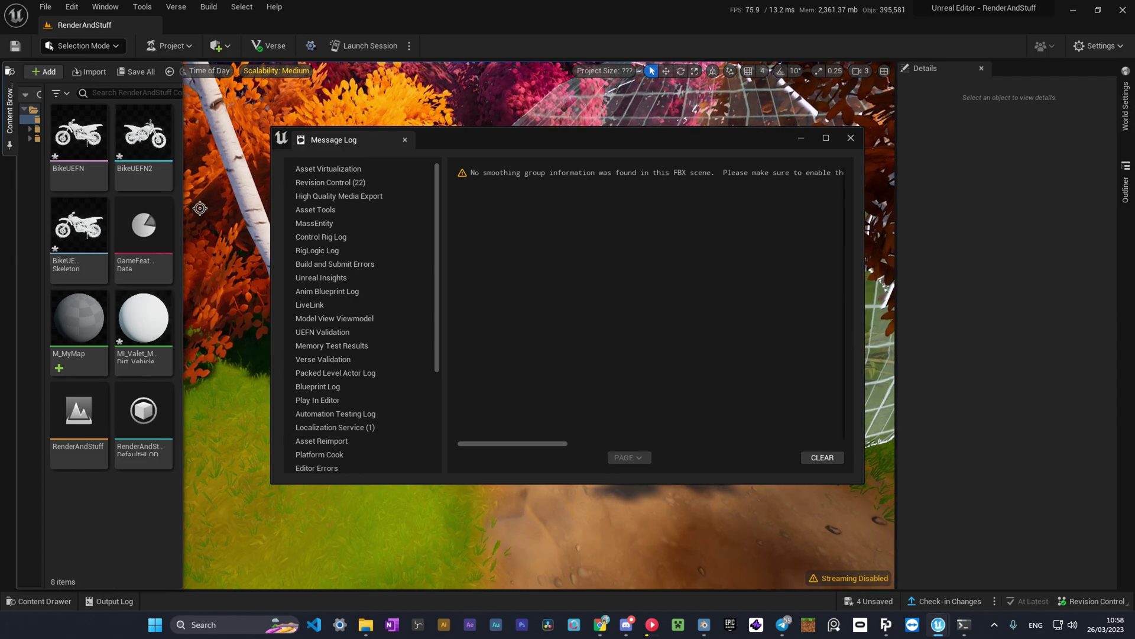
click(823, 457)
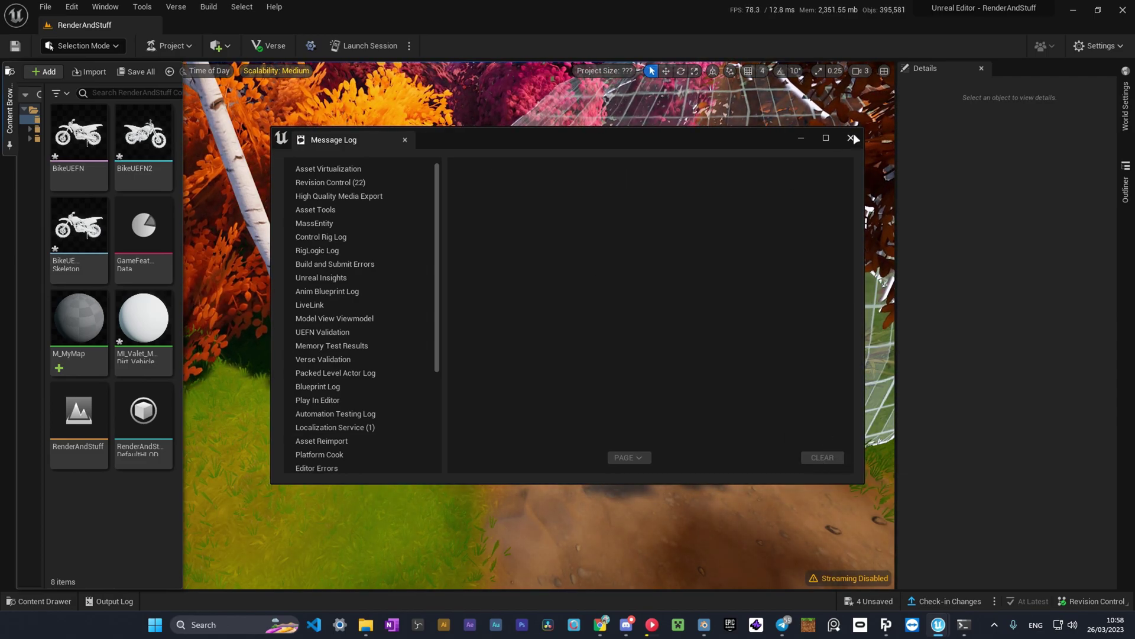
click(851, 137)
click(39, 601)
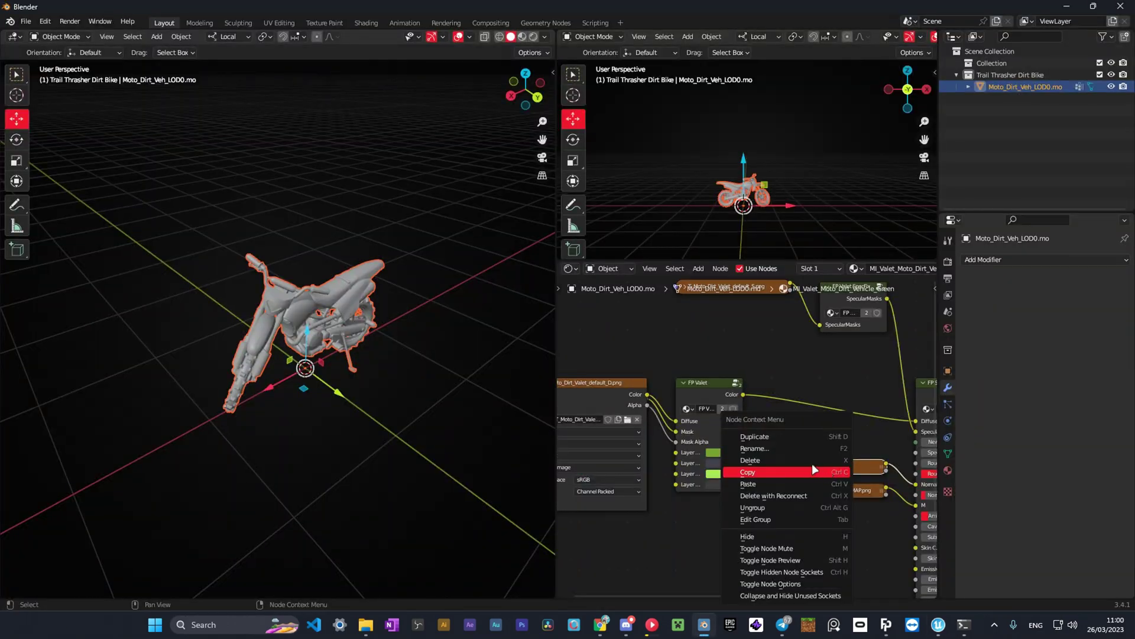
- In Blender, expand the T_Moto_Dirt_N.png image node in the bike's material and locate its texture file
click(782, 467)
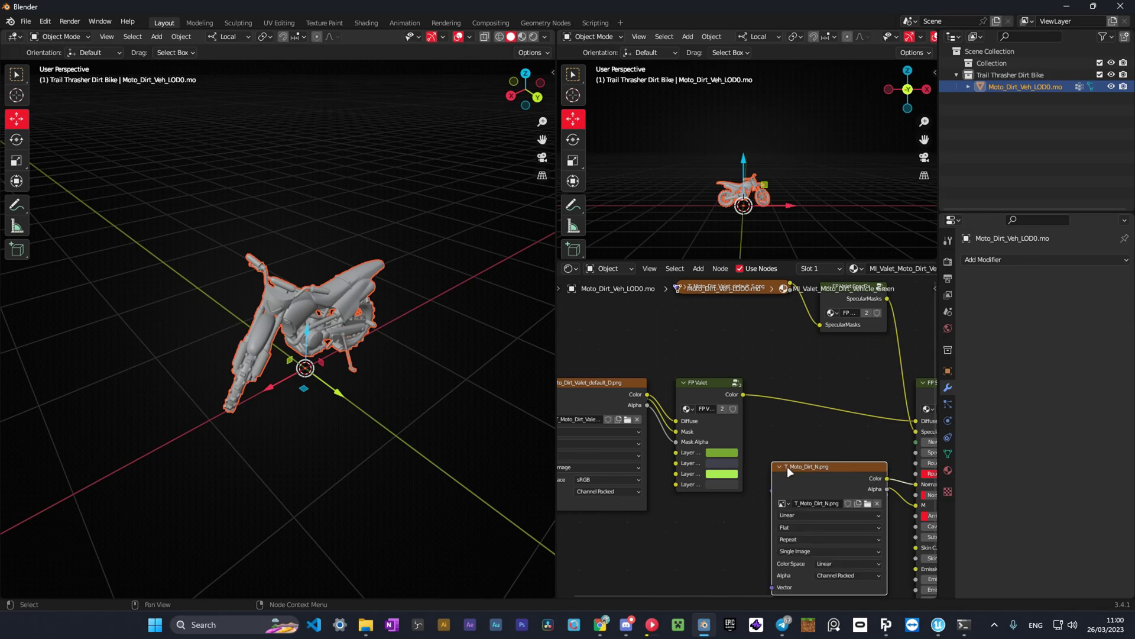
click(868, 503)
double_click(413, 144)
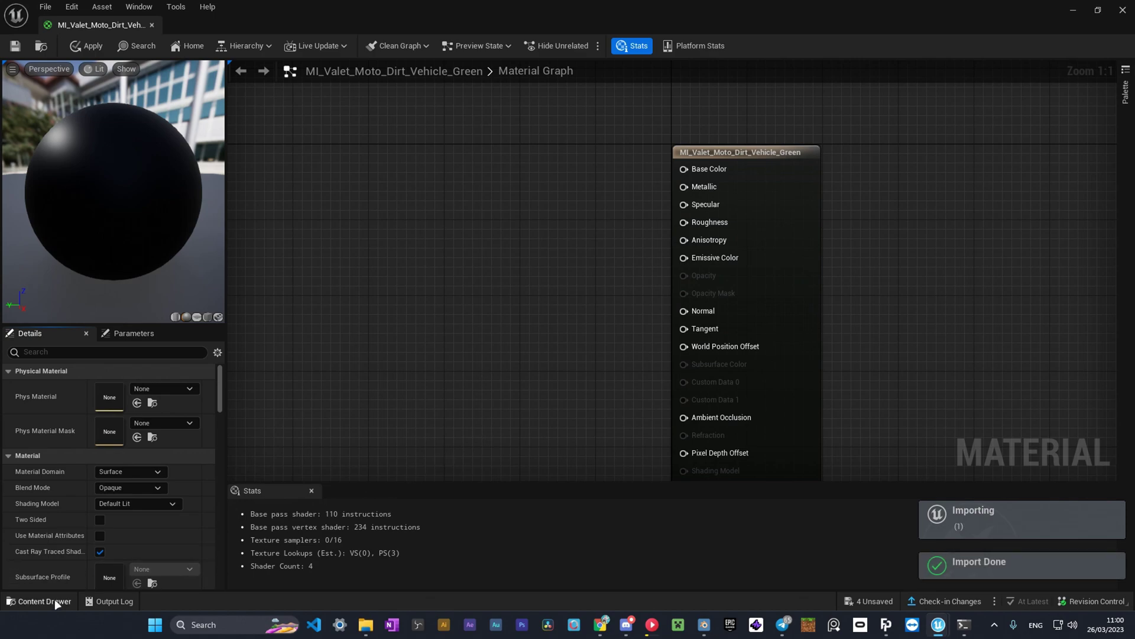
- In Unreal, add the dirt bike's color, normal and packed mask textures to the MI_Valet_Moto_Dirt_Vehicle_Green material graph
click(54, 600)
drag(427, 459, 438, 140)
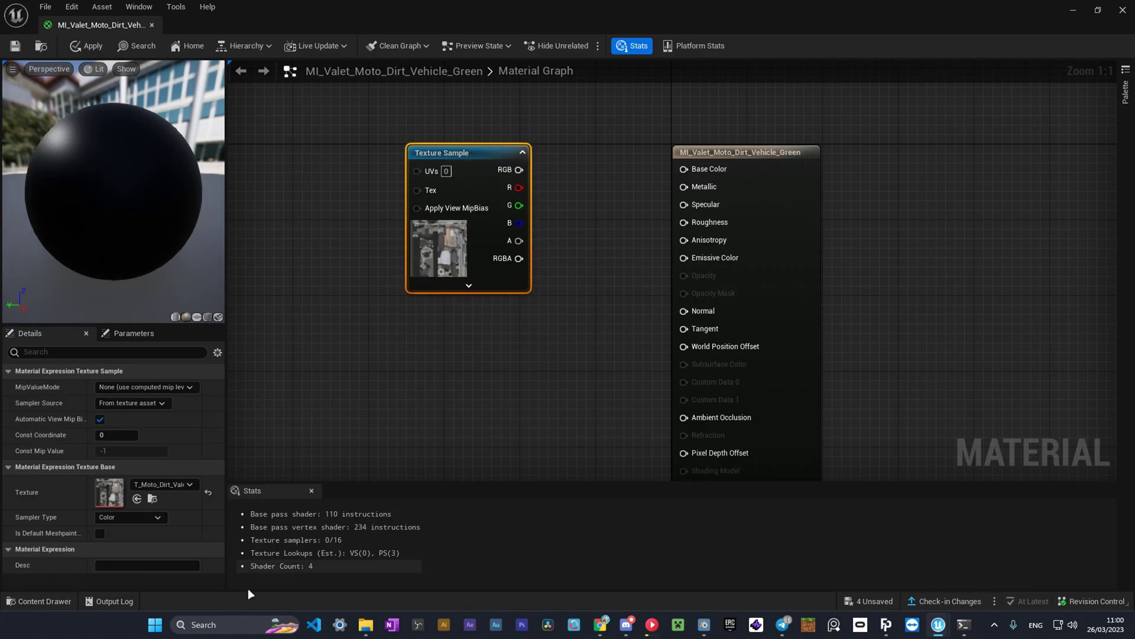
click(44, 600)
click(495, 465)
ctrl+click(525, 474)
drag(525, 474, 474, 327)
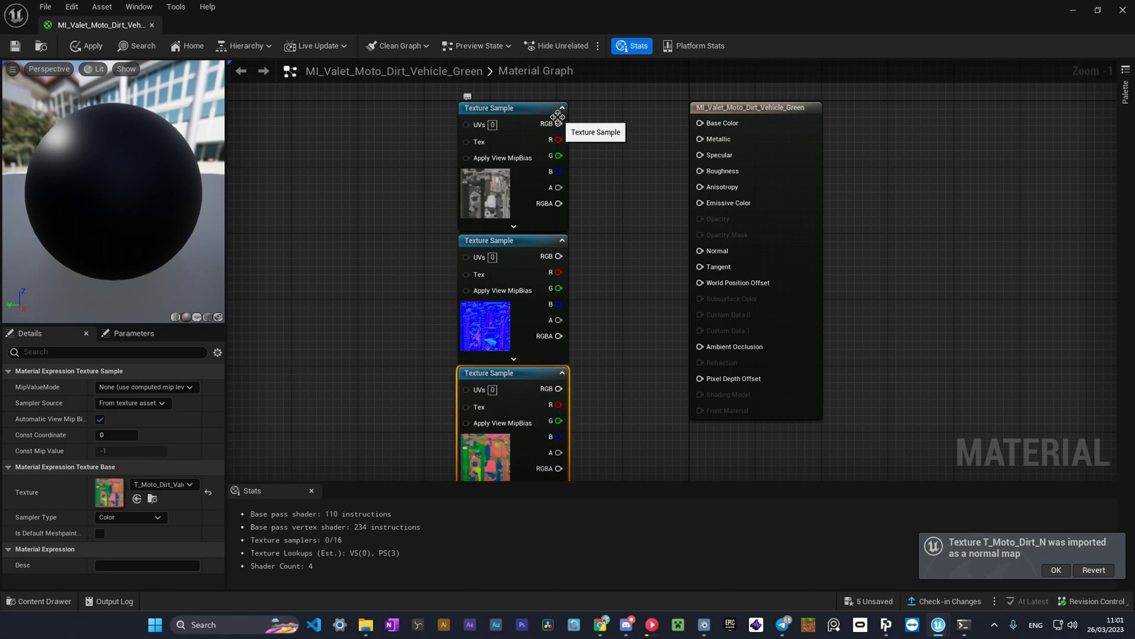
- Connect the color texture to Base Color, the normal texture to Normal, and the mask's red, green and blue to Specular, Metallic and Roughness
drag(734, 124, 729, 123)
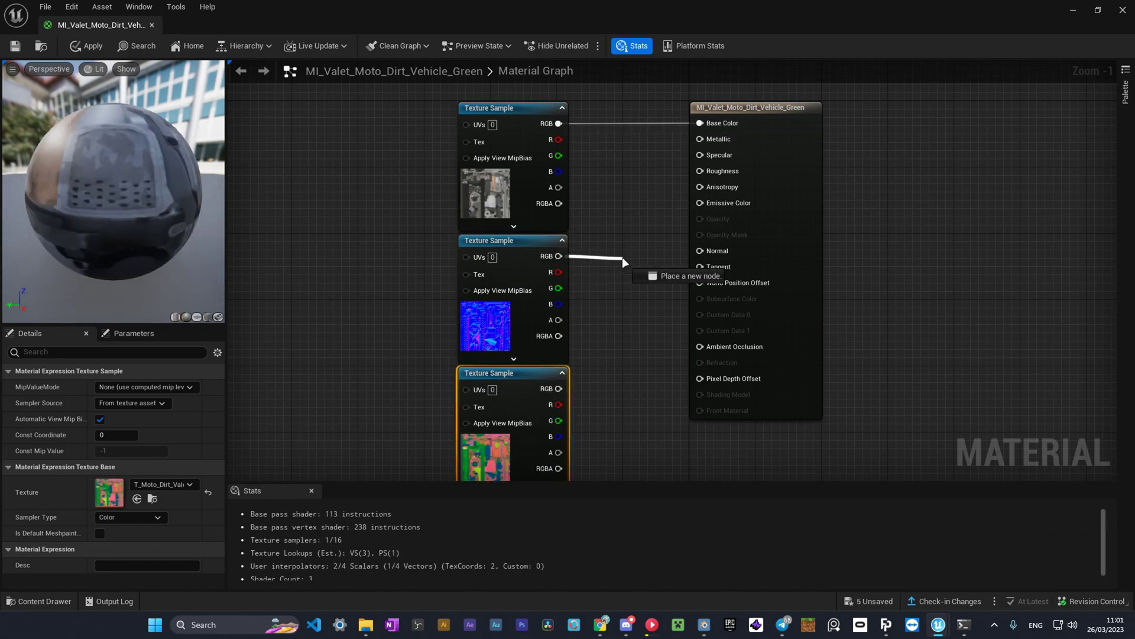
drag(684, 302, 700, 251)
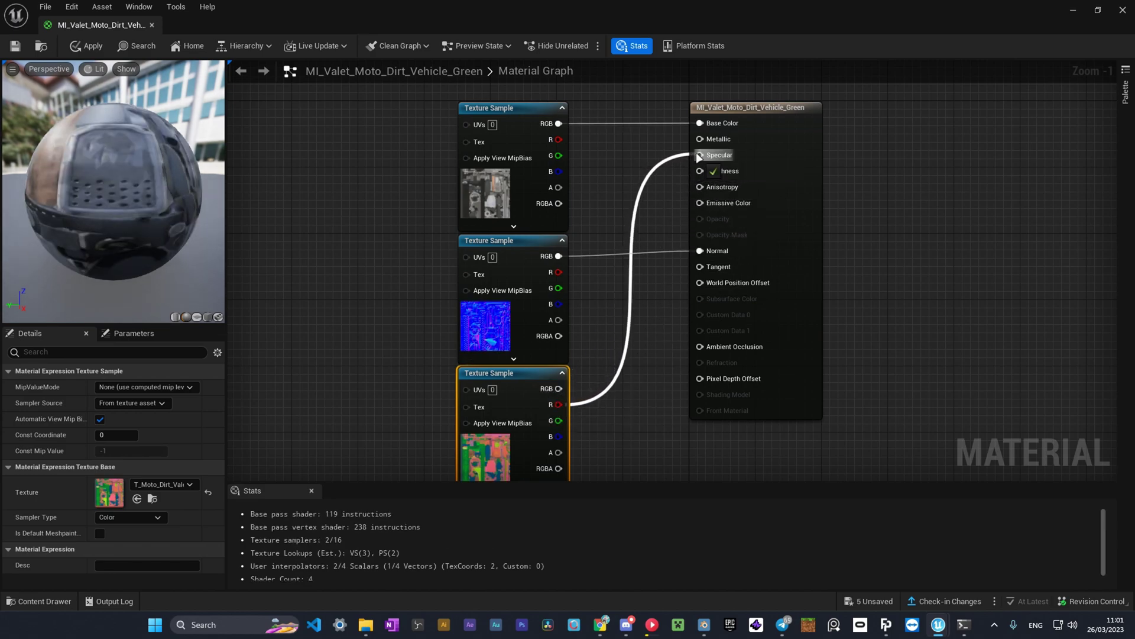
drag(698, 155, 700, 155)
drag(547, 423, 644, 299)
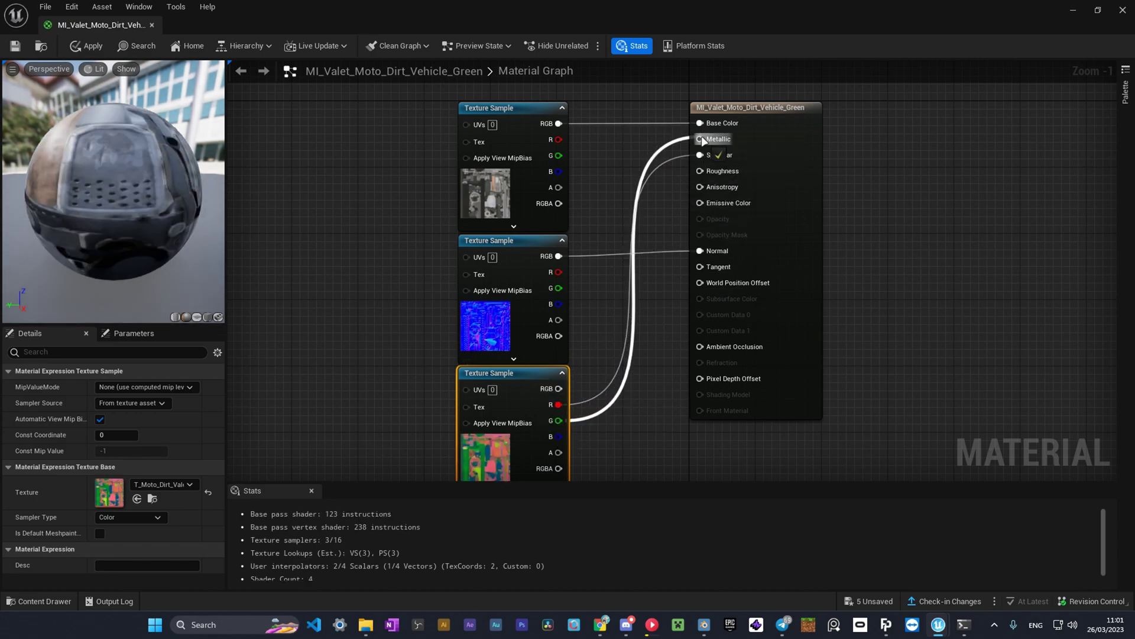
drag(704, 141, 702, 140)
drag(556, 437, 688, 224)
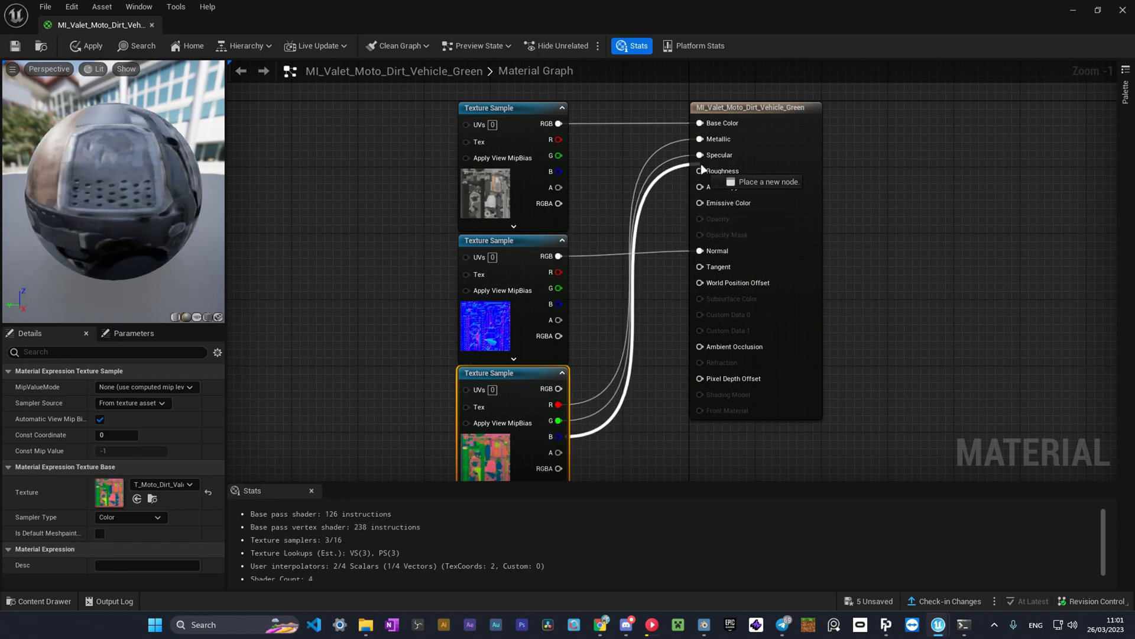
drag(702, 178, 701, 173)
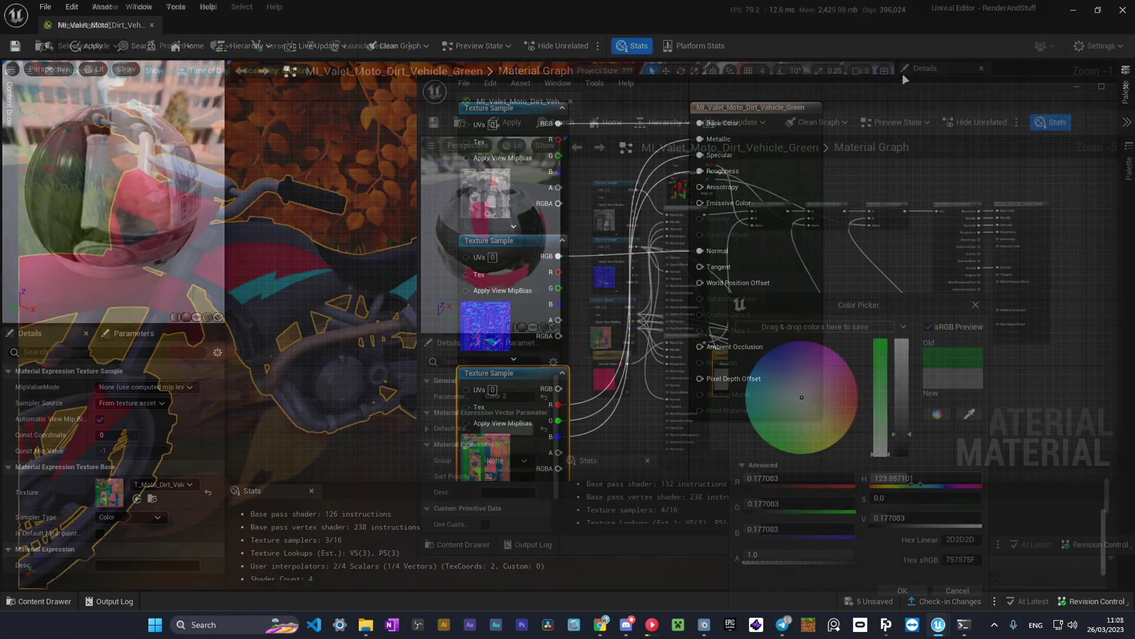
- Set the Color 2 parameter to dark gray with a value of 0.063, and change Color1 to a muted green
text(0.063)
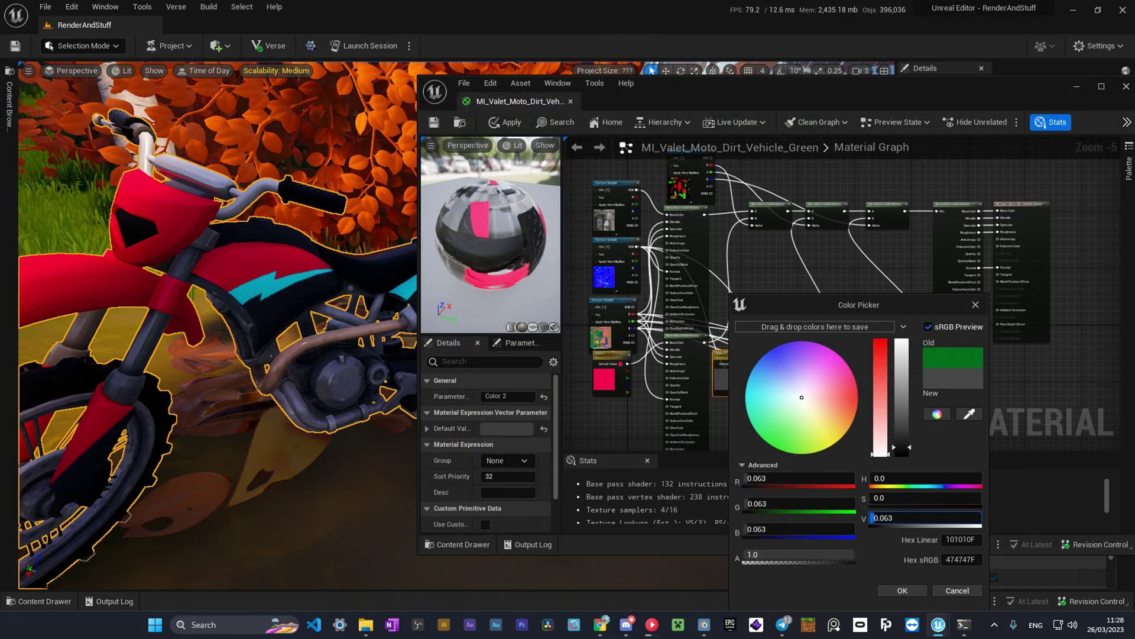
click(903, 448)
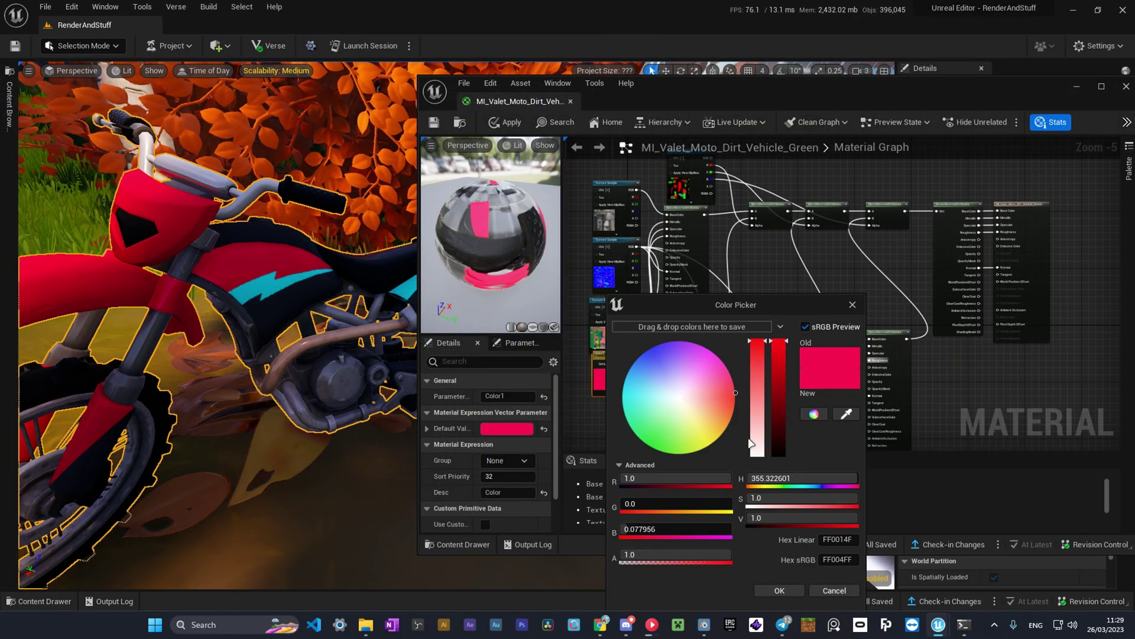
drag(716, 414, 649, 440)
drag(779, 355, 778, 375)
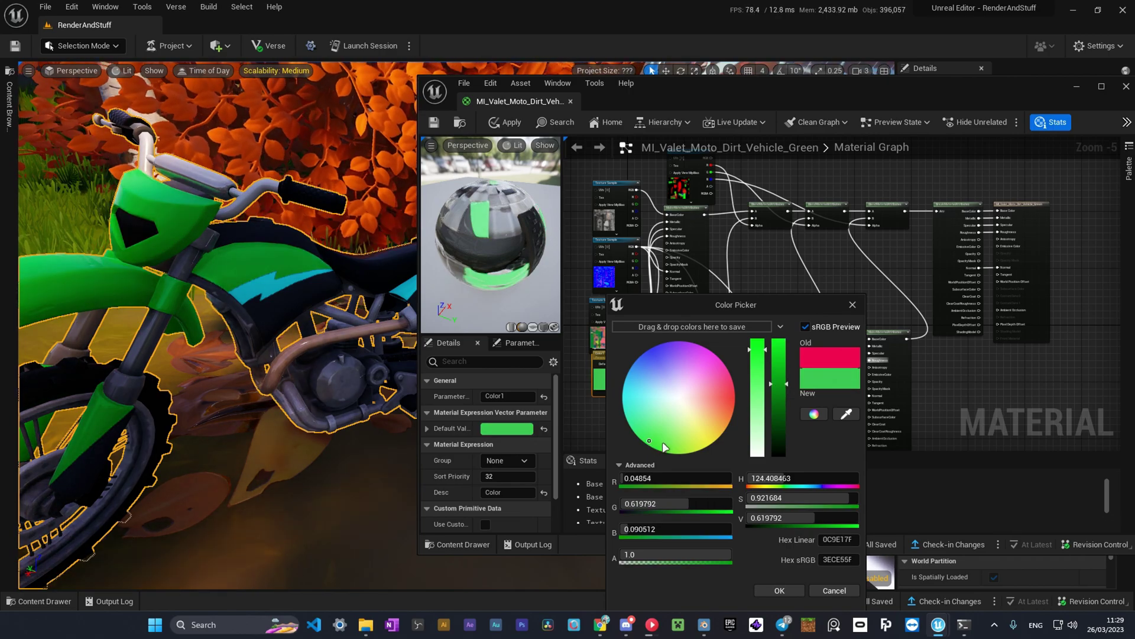
click(665, 441)
click(778, 399)
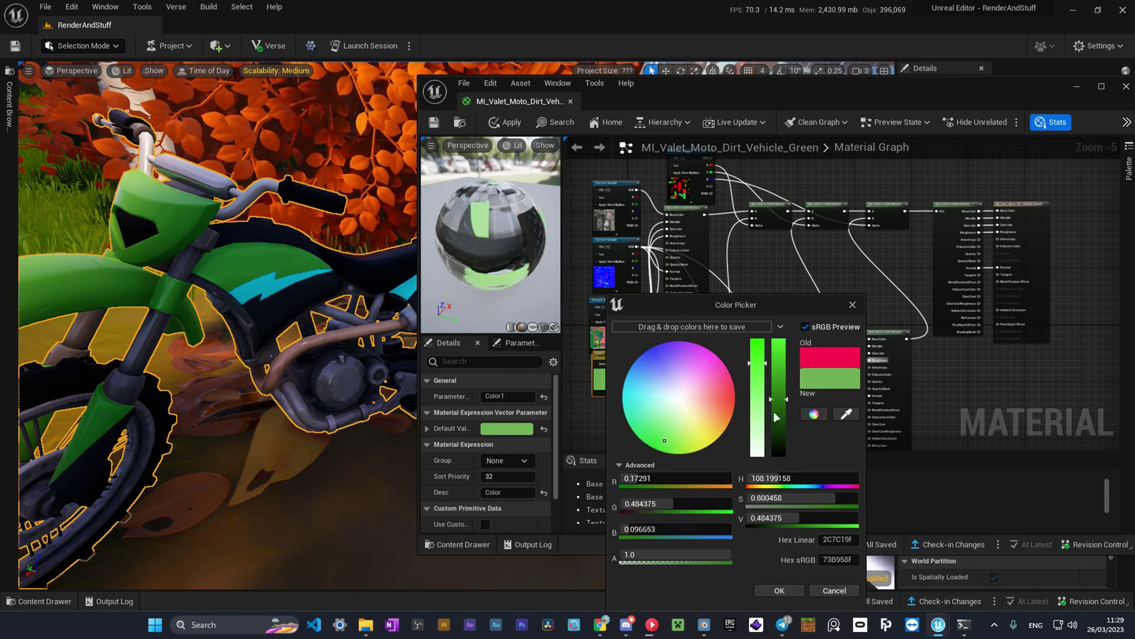
key(Return)
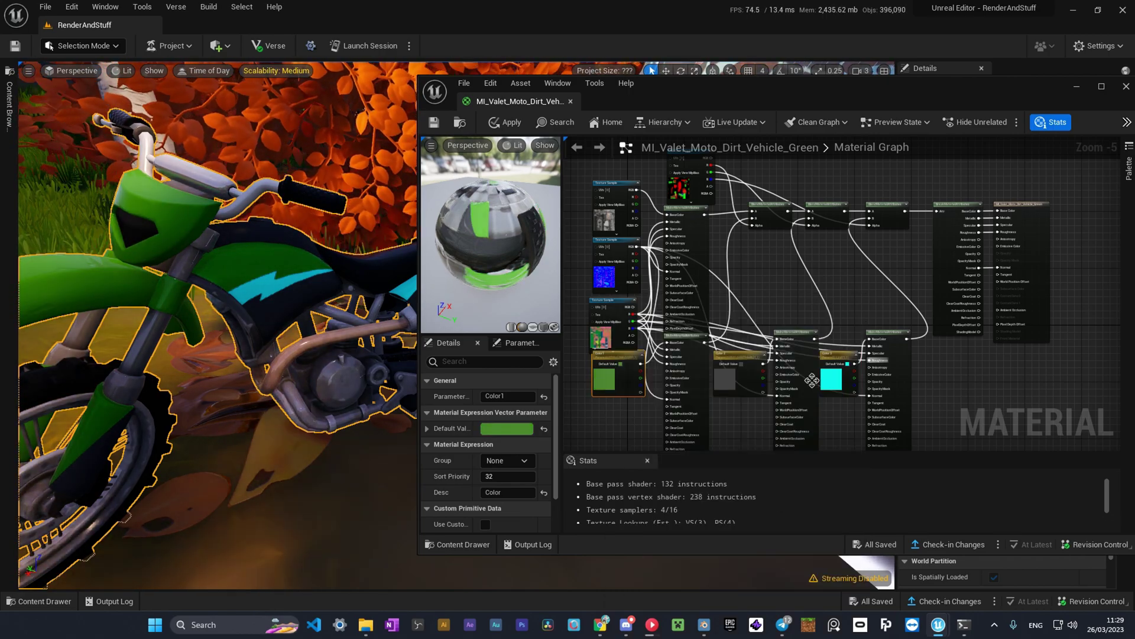
- Change the Color 3 parameter from cyan to lime green, hex sRGB 8DDA00
double_click(831, 379)
click(896, 454)
click(1001, 376)
click(1004, 590)
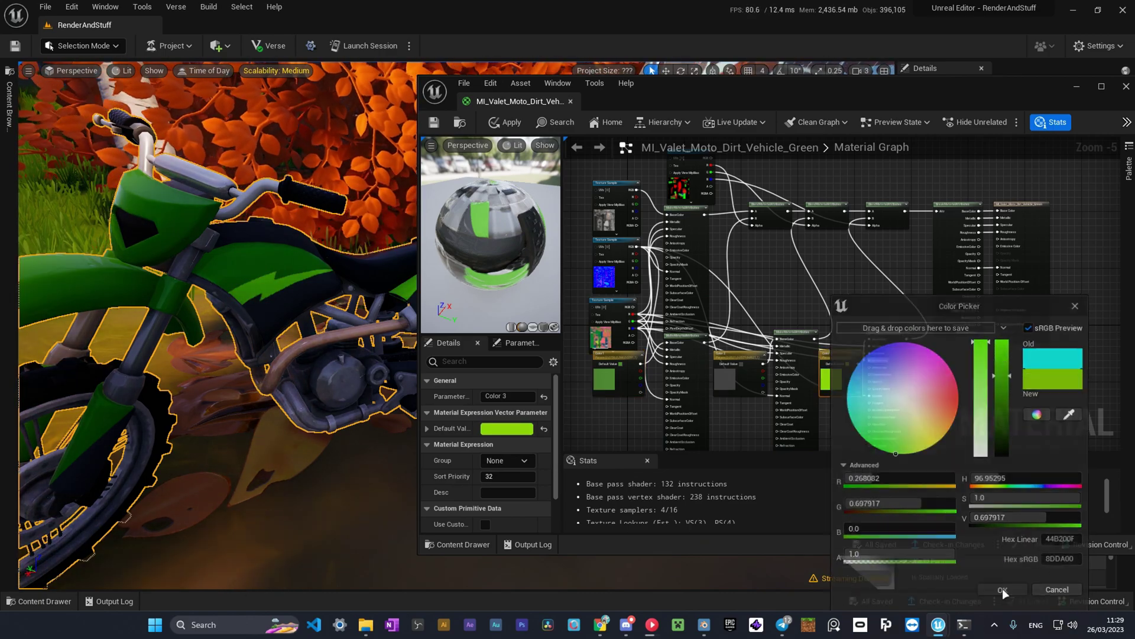
click(1003, 589)
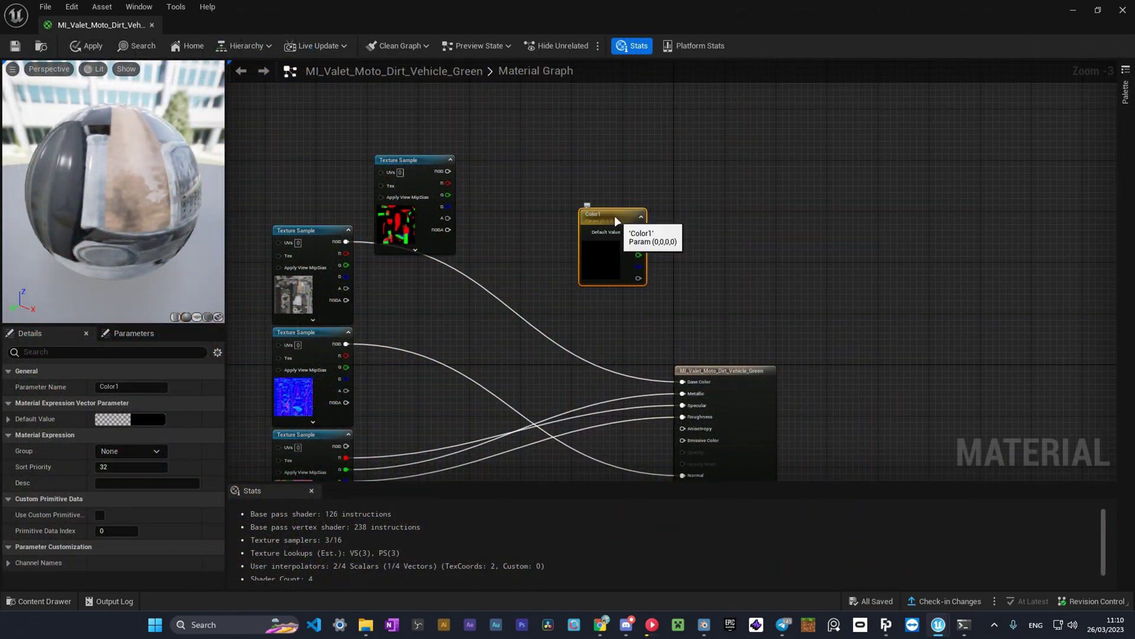
- Duplicate the Color1 vector parameter node and set the two copies side by side above the mask texture sample
drag(615, 222, 663, 225)
right_click(510, 220)
click(580, 379)
drag(509, 217, 509, 223)
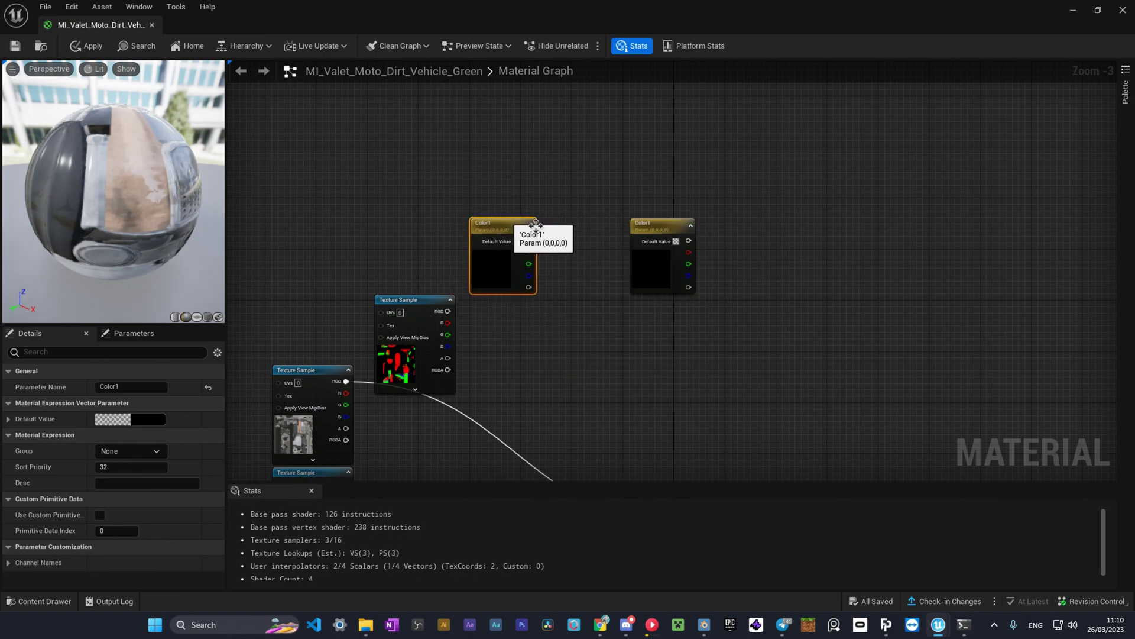
double_click(654, 222)
click(898, 236)
right_click(664, 221)
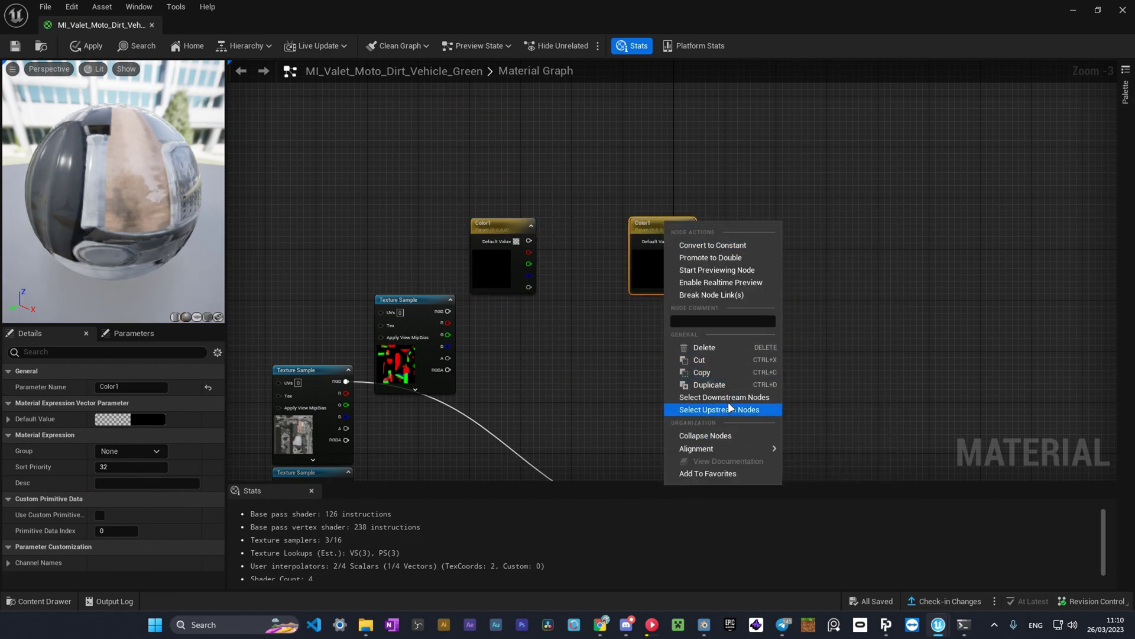
- Label both Color1 parameter nodes with the node comment "Color"
drag(662, 223, 599, 222)
click(589, 208)
text(Color)
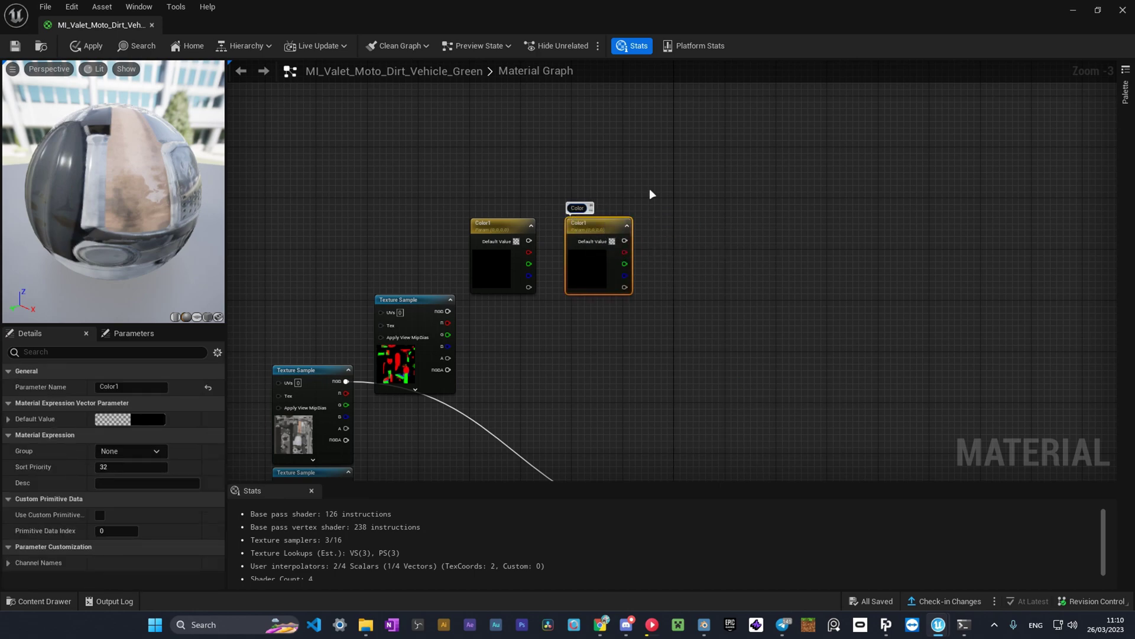
click(650, 188)
click(482, 209)
- Add a third commented Color1 node and stagger the three color nodes diagonally above the texture samples
drag(595, 220, 661, 226)
click(650, 187)
drag(560, 226, 561, 278)
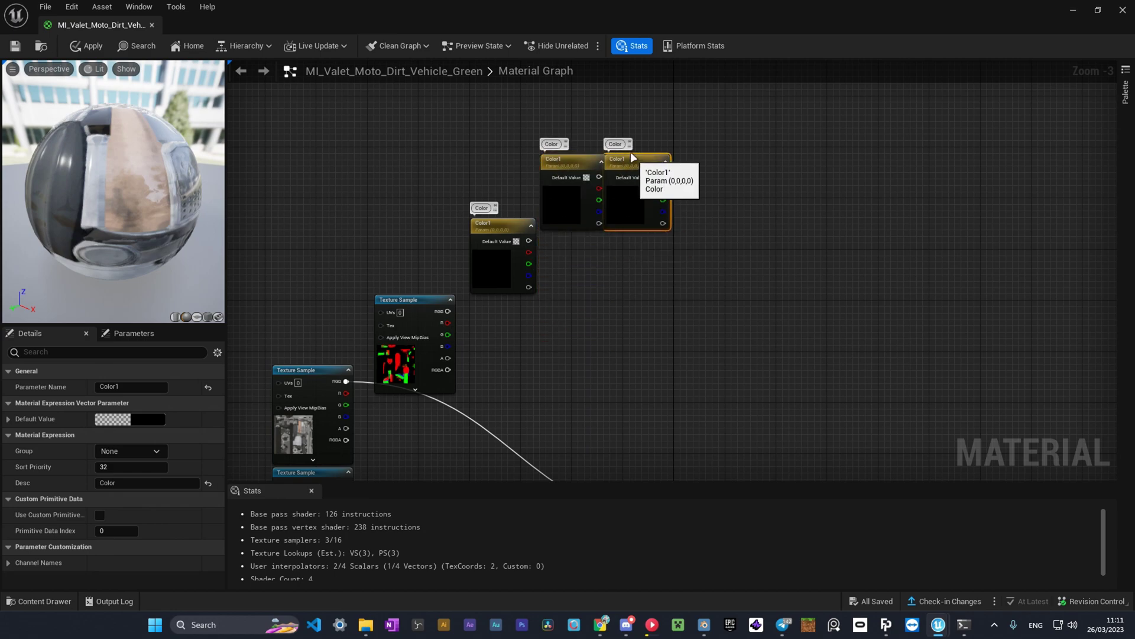
drag(631, 157, 637, 100)
right_drag(738, 187, 718, 230)
click(718, 230)
- Add a MakeMaterialAttributes node and a BlendMaterialAttributes node to the material graph
right_drag(620, 343, 631, 226)
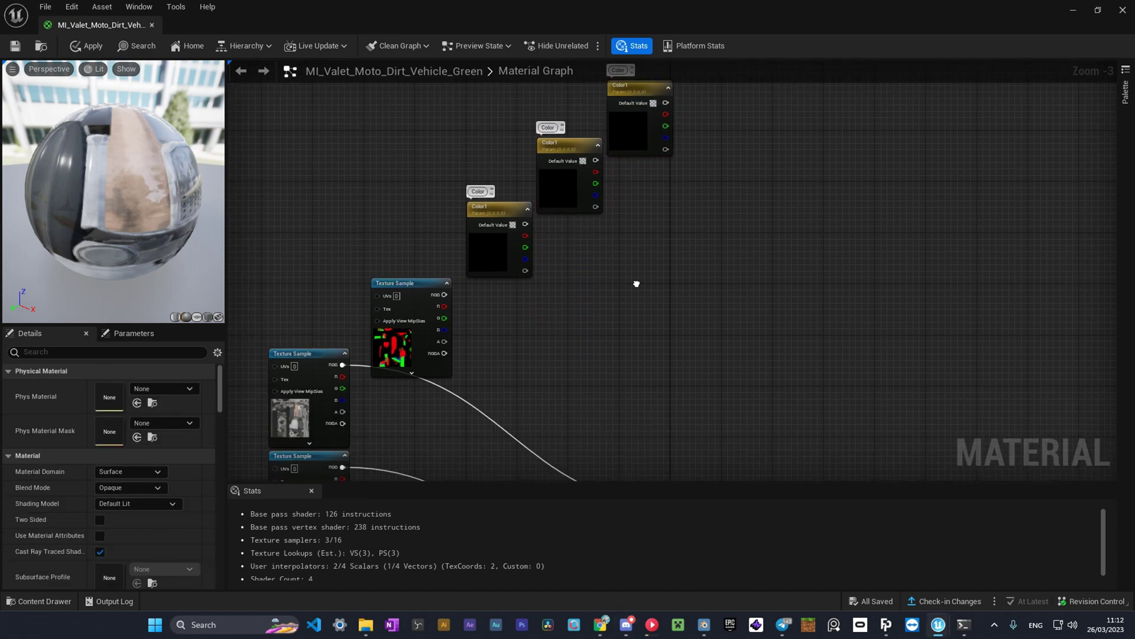
right_drag(635, 270, 616, 240)
right_click(616, 241)
text(make)
key(Return)
drag(652, 244, 704, 146)
scroll(605, 207, down, 3)
scroll(619, 179, up, 3)
right_click(814, 215)
click(892, 268)
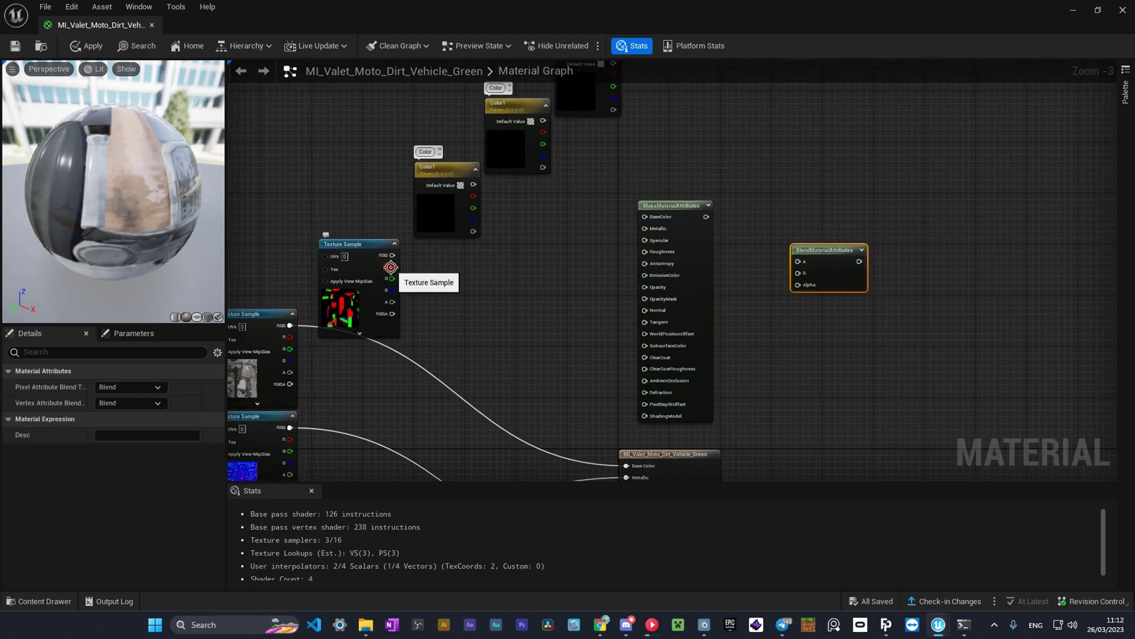
- Connect the red channel of the color mask texture to the blend's Alpha, and Color1 to the MakeMaterialAttributes BaseColor
drag(805, 284, 806, 284)
right_drag(725, 207, 665, 257)
drag(638, 254, 669, 121)
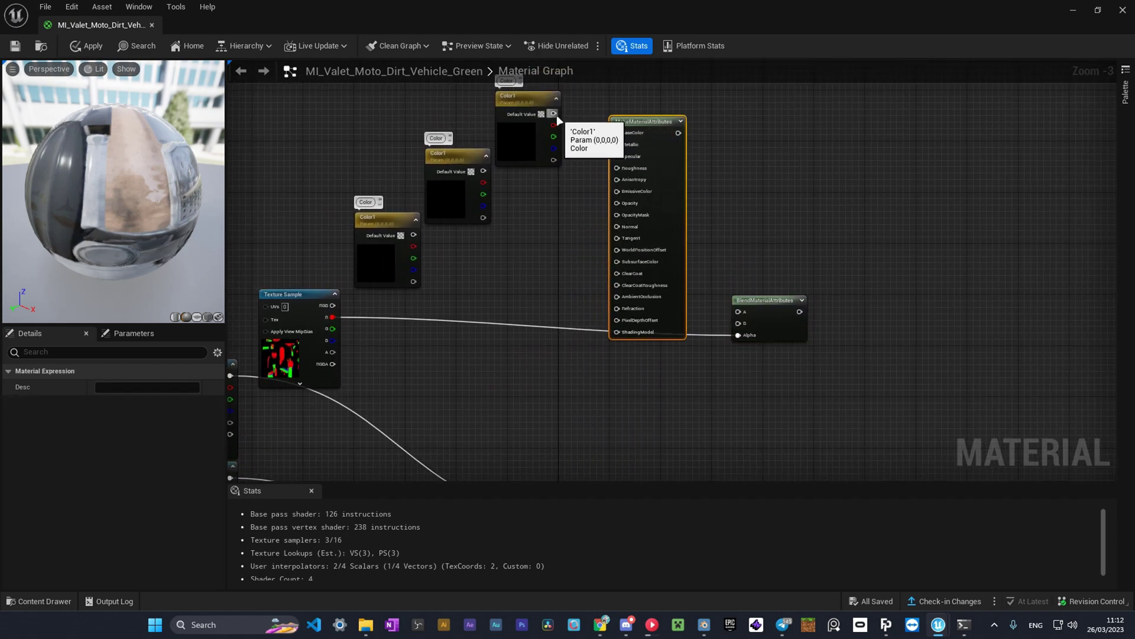
- Add a second MakeMaterialAttributes node below the BlendMaterialAttributes node
right_drag(652, 473, 643, 364)
scroll(651, 340, down, 1)
right_click(685, 304)
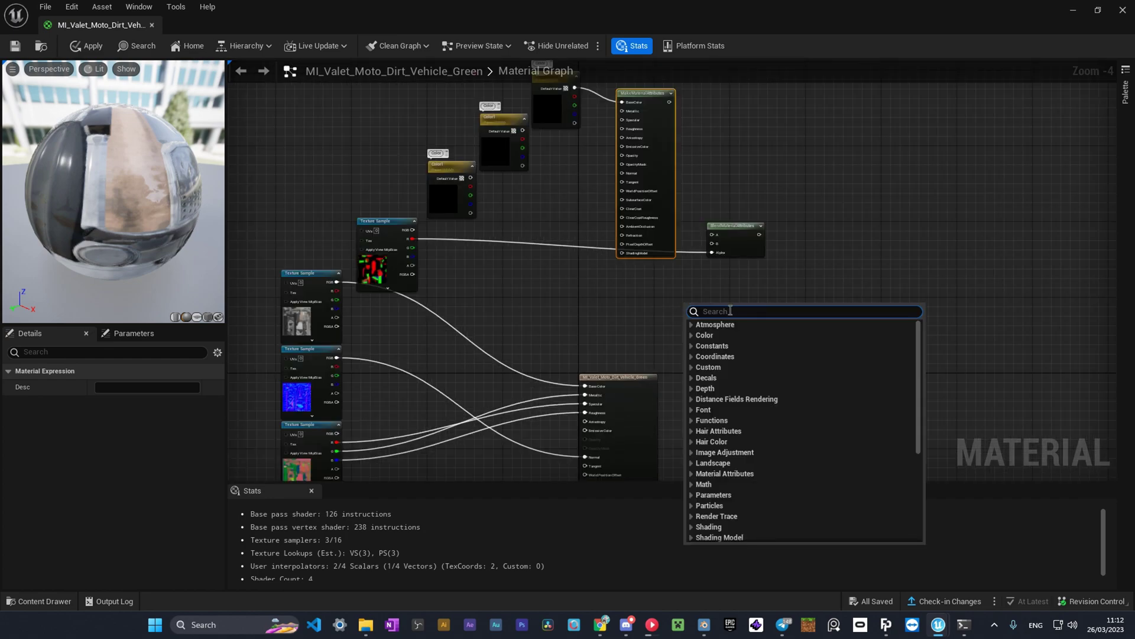
click(767, 337)
drag(575, 88, 715, 243)
scroll(605, 386, up, 1)
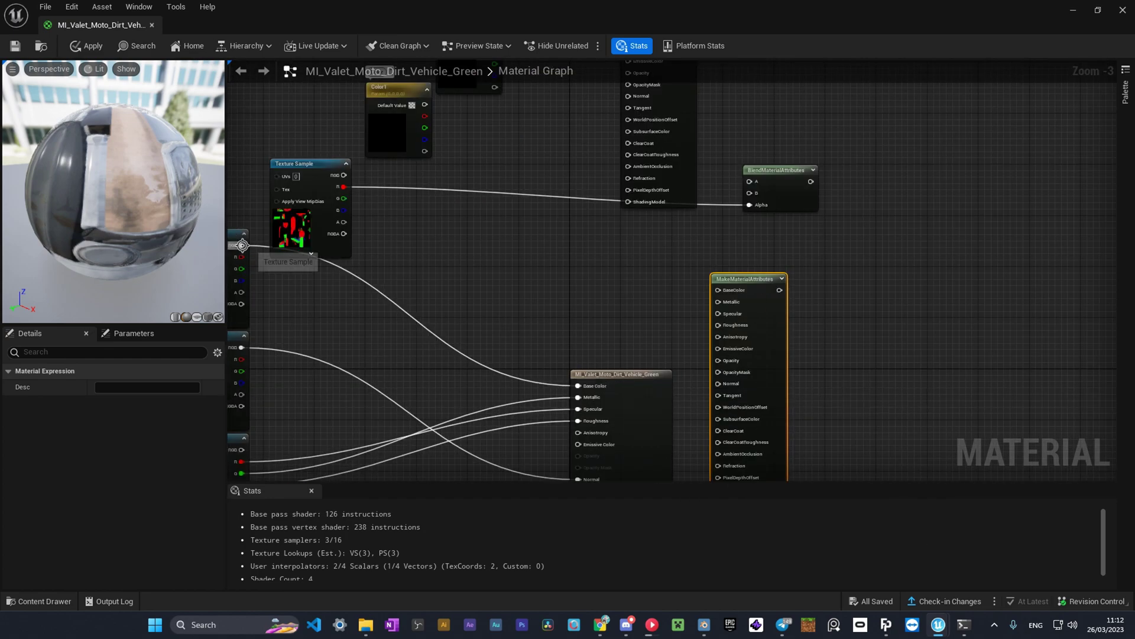
- Connect the color and normal textures and the packed mask's channels to the second MakeMaterialAttributes' BaseColor, Normal, Metallic, Specular and Roughness
drag(245, 247, 724, 291)
scroll(606, 345, down, 1)
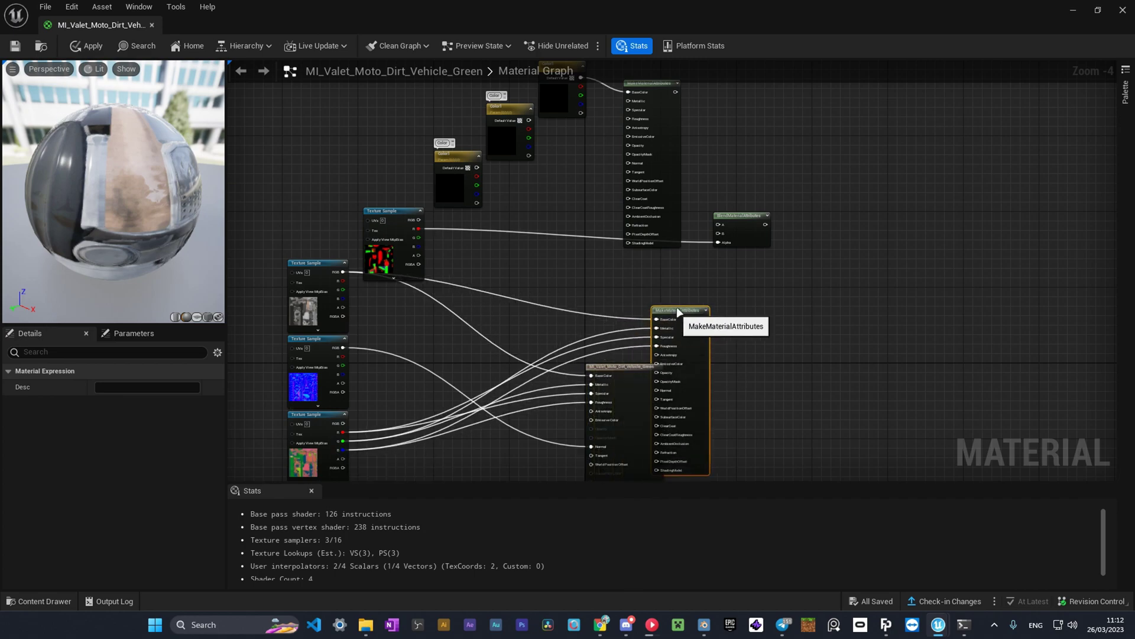
drag(680, 371, 678, 371)
- Connect the color MakeMaterialAttributes to the blend's A and the textured one to its B, and reposition the blend node
drag(723, 300, 718, 234)
click(730, 249)
scroll(752, 216, up, 3)
scroll(744, 203, down, 1)
right_drag(743, 204, 689, 349)
drag(624, 357, 645, 372)
drag(666, 357, 715, 336)
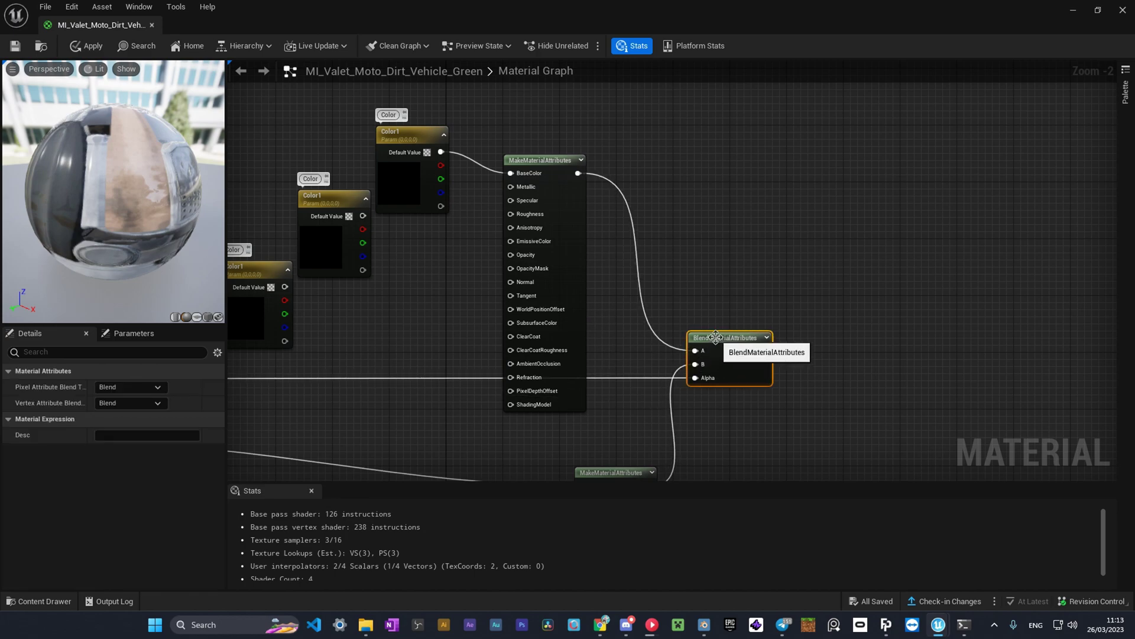
- Set the Color1 parameter connected to BaseColor to red
double_click(400, 178)
click(515, 270)
click(575, 224)
- Delete the two unconnected Color1 parameter nodes
right_drag(692, 175, 873, 184)
click(505, 210)
key(Delete)
click(438, 277)
key(Delete)
- Add a Vector Parameter node named Color 2 beside Color1
right_click(486, 242)
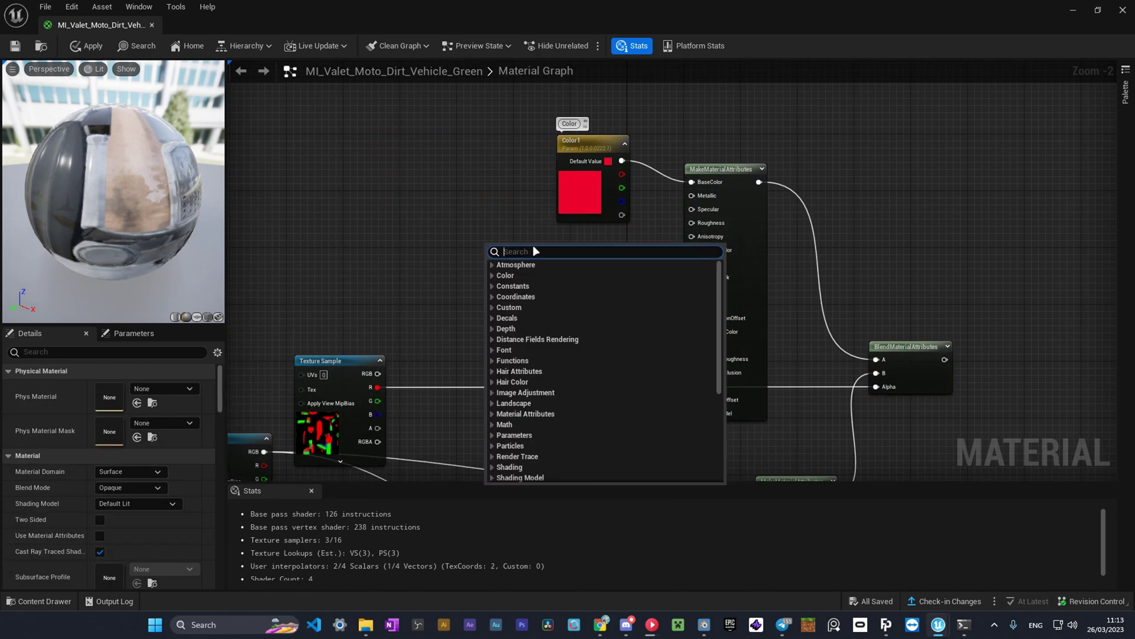
text(vector par)
click(527, 285)
text(Co)
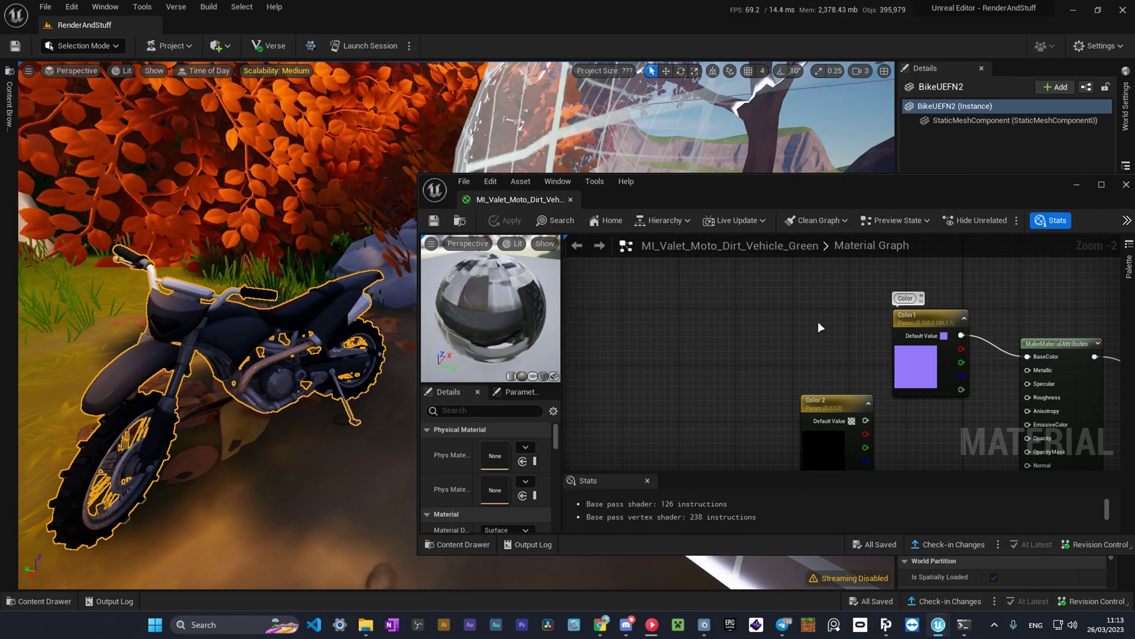
- Add a SetMaterialAttributes node beside the BlendMaterialAttributes node
scroll(811, 359, down, 1)
right_drag(952, 408, 816, 313)
scroll(816, 313, down, 1)
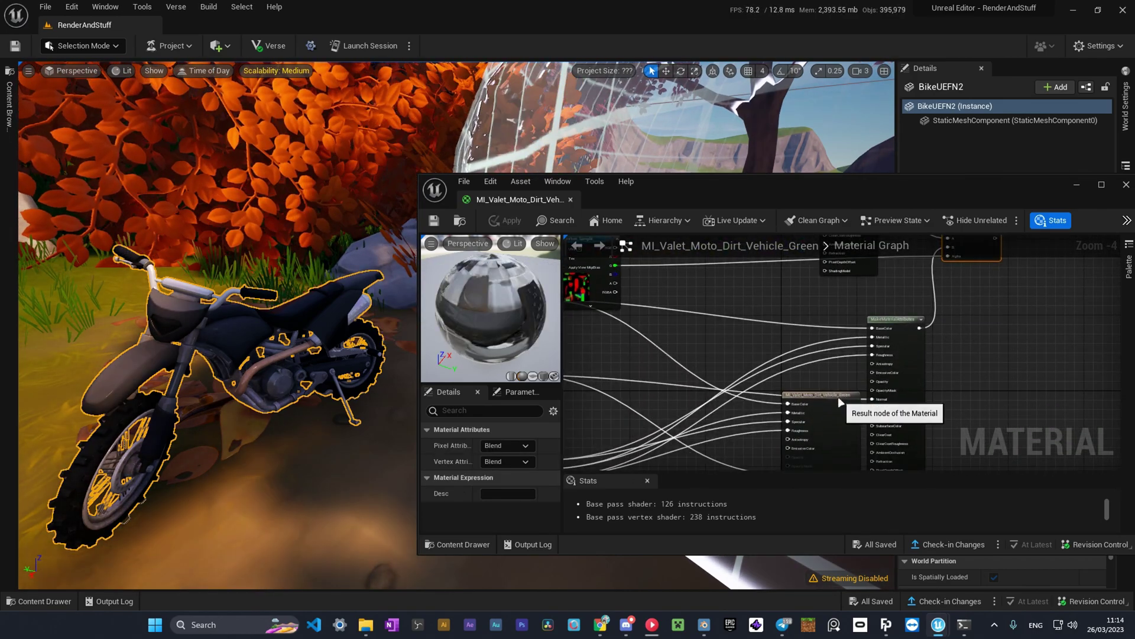
right_drag(840, 404, 772, 419)
right_click(949, 313)
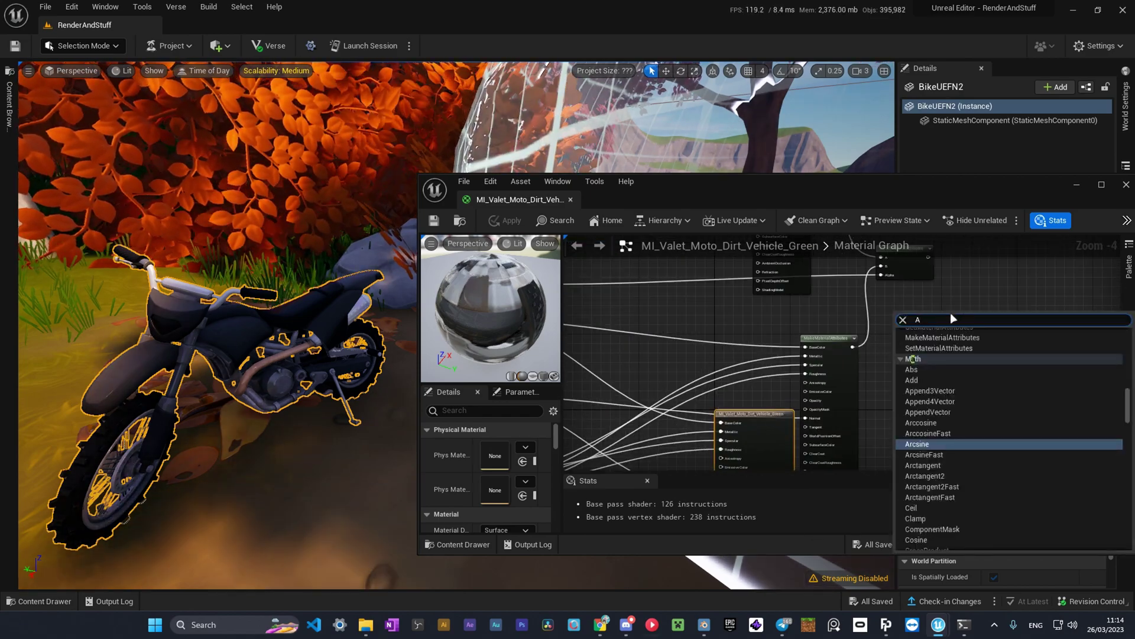
text(mak)
key(BackSpace)
key(BackSpace)
key(BackSpace)
text(attrib)
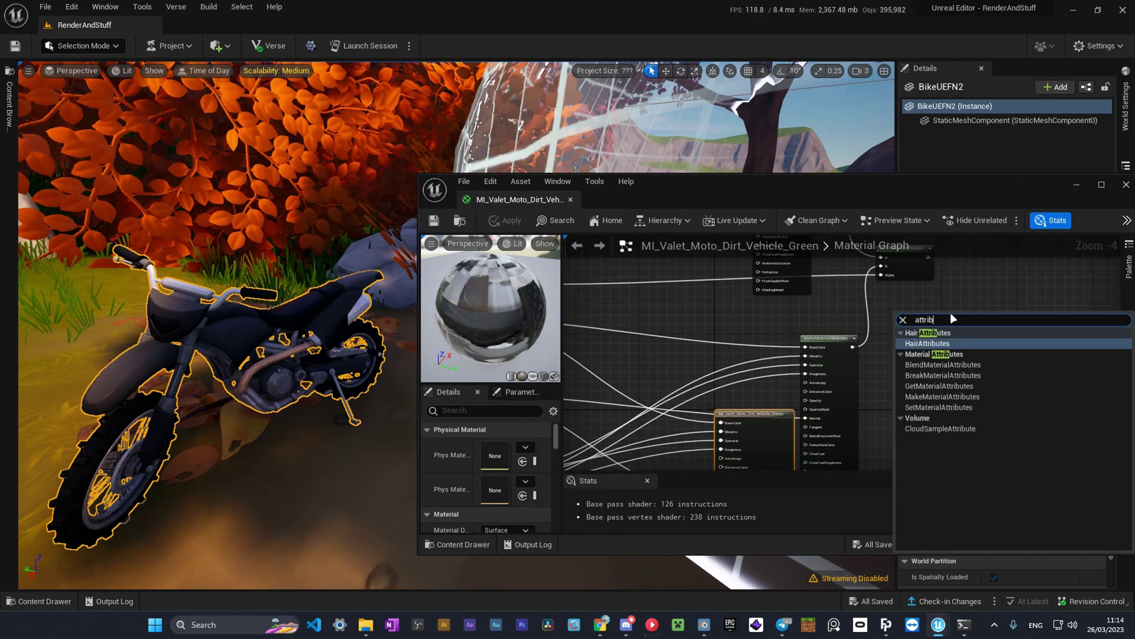
click(977, 409)
scroll(977, 314, up, 3)
scroll(977, 312, down, 2)
right_drag(977, 313, 1043, 292)
scroll(869, 396, down, 2)
right_drag(971, 337, 915, 370)
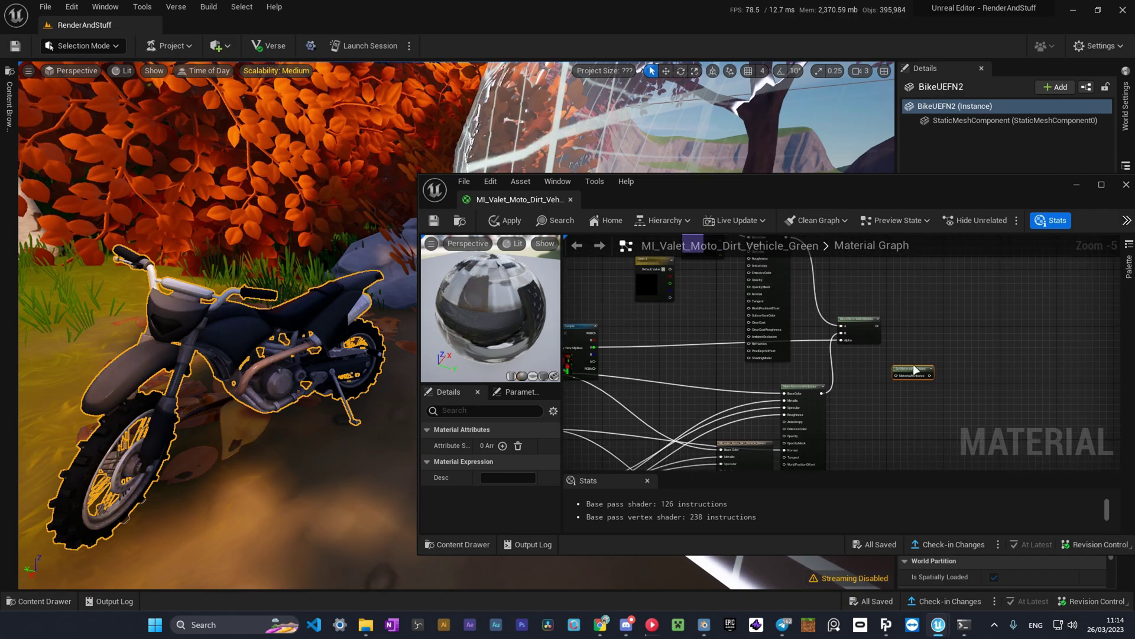
- Break all the texture links into the material result node, including Metallic, Specular, Roughness and Normal
scroll(757, 448, up, 4)
right_click(755, 431)
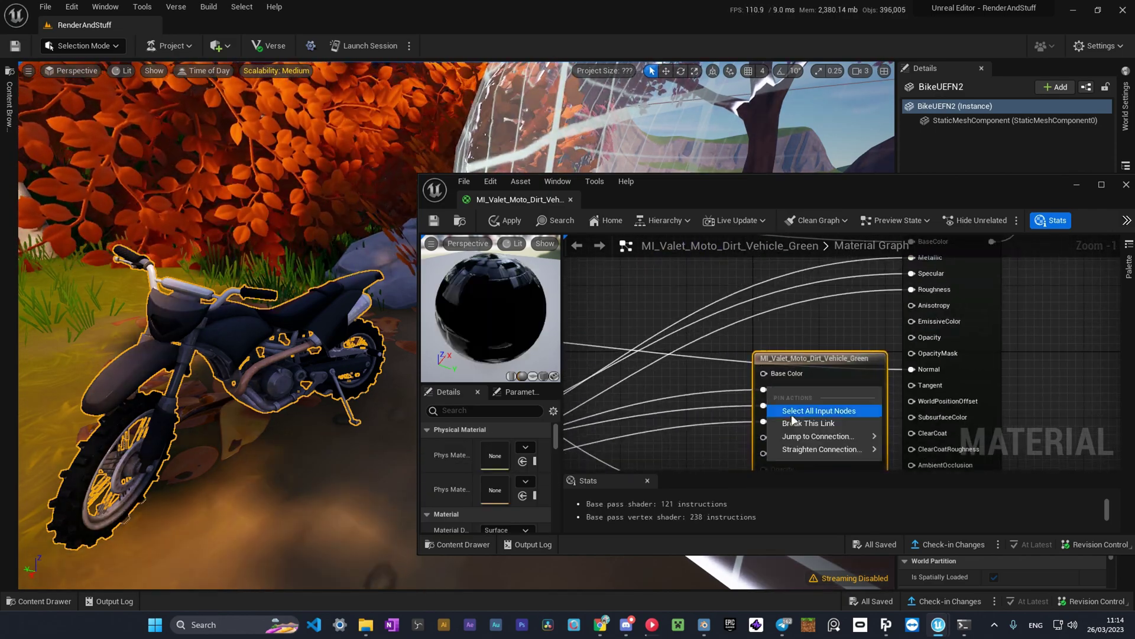
right_click(764, 420)
click(789, 454)
scroll(789, 453, down, 1)
right_drag(789, 452, 789, 366)
right_click(773, 405)
click(798, 442)
click(734, 365)
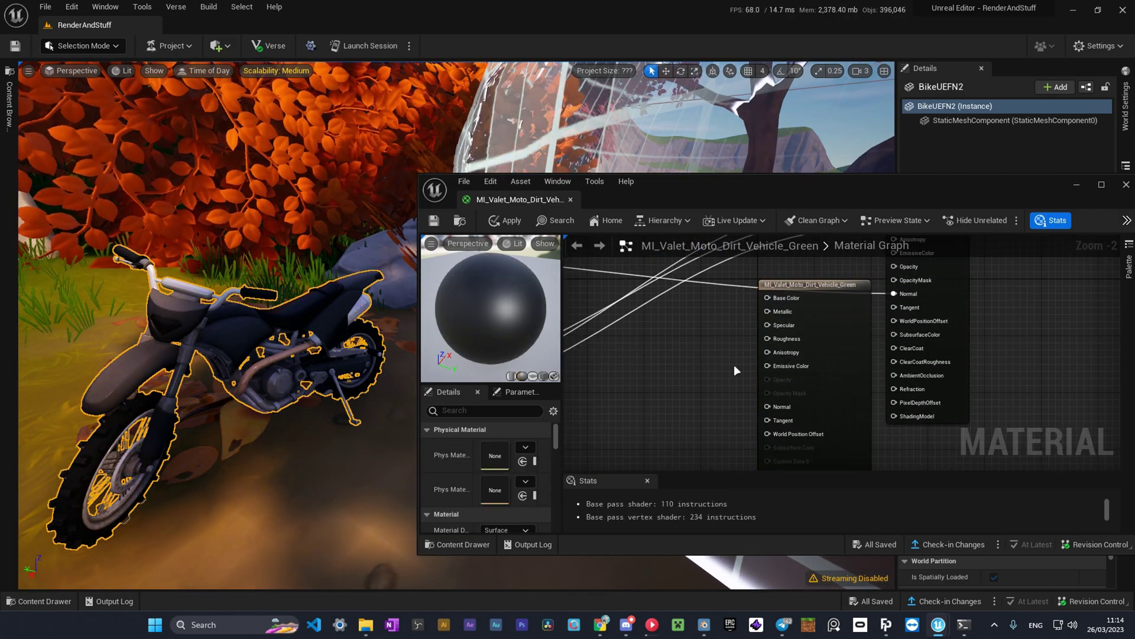
- Save the material and move the result node to the far end of the graph, past the blend node
key(ctrl+s)
scroll(636, 361, down, 5)
drag(683, 338, 839, 284)
- Add a BreakMaterialAttributes node by the material result node
scroll(824, 270, up, 6)
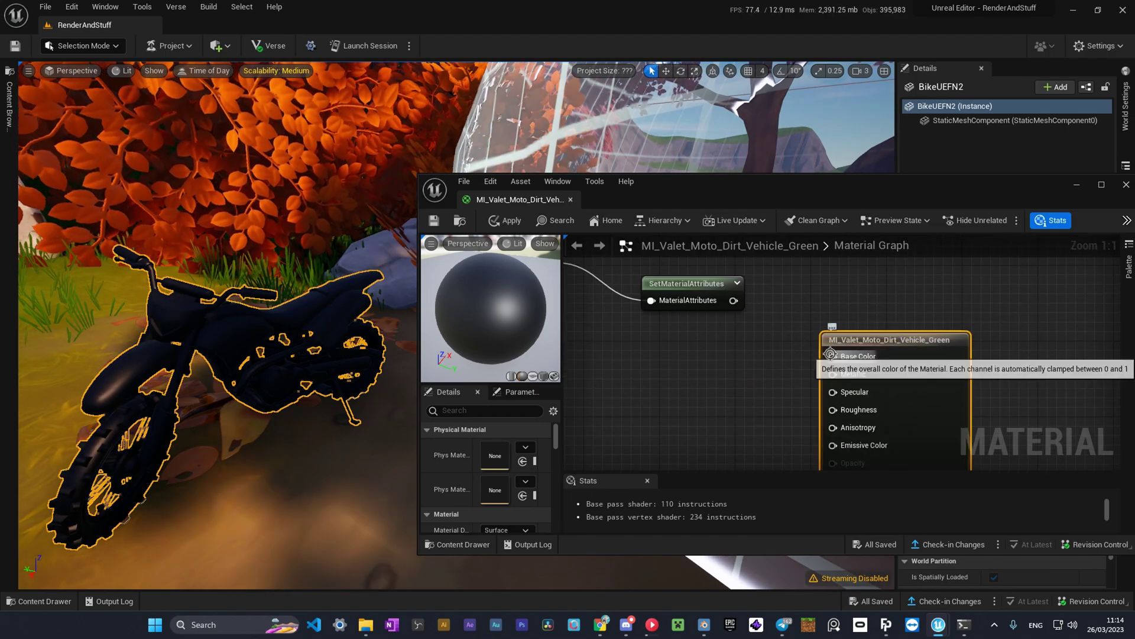
drag(846, 359, 811, 306)
text(floa)
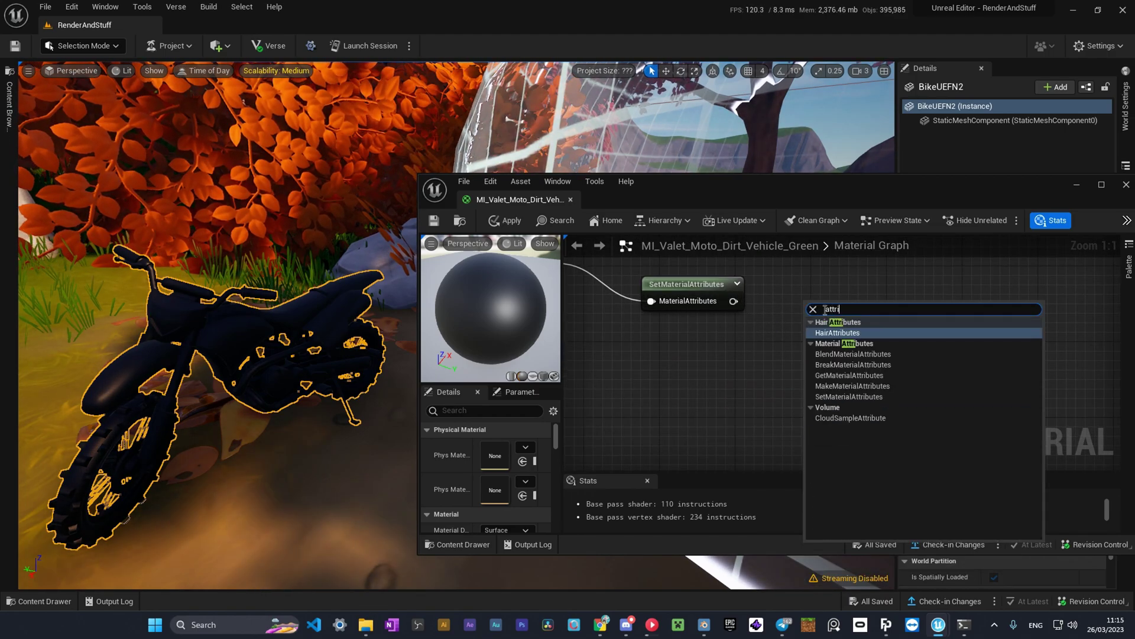
click(881, 364)
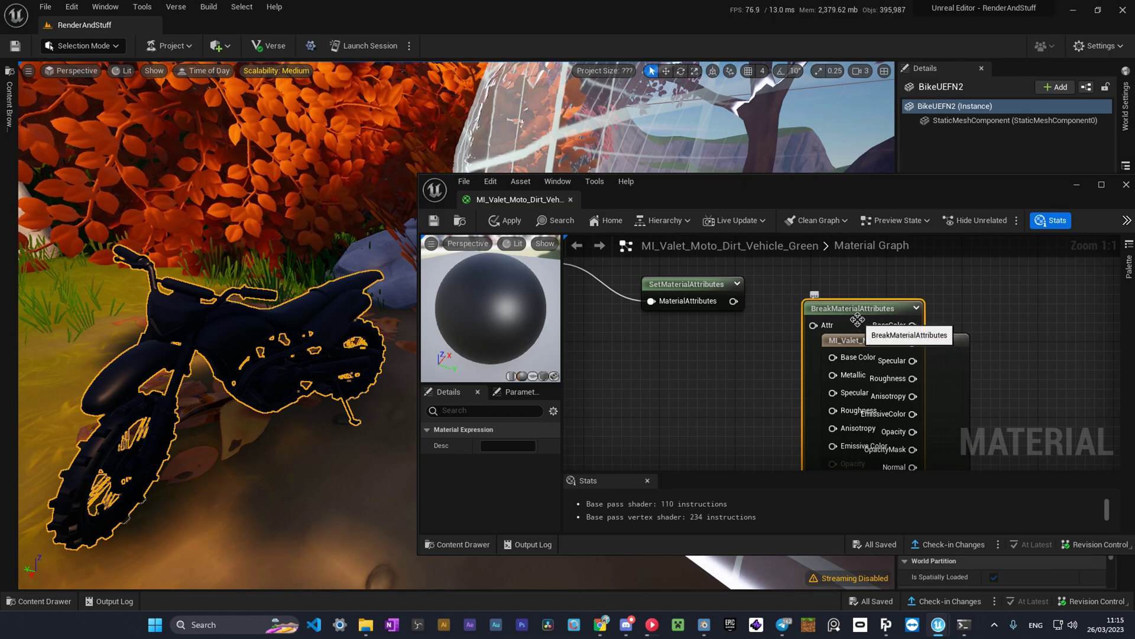
- Delete the SetMaterialAttributes node and connect the blend's output to the BreakMaterialAttributes Attr input
scroll(674, 301, down, 2)
key(Delete)
drag(698, 340, 698, 289)
drag(566, 281, 706, 307)
drag(601, 281, 704, 303)
- Connect BreakMaterialAttributes' BaseColor, Metallic, Specular, Roughness and Normal to the matching inputs of the result node and align that node
drag(777, 302, 881, 304)
drag(777, 316, 852, 331)
drag(777, 330, 850, 358)
drag(777, 412, 849, 425)
drag(876, 304, 869, 290)
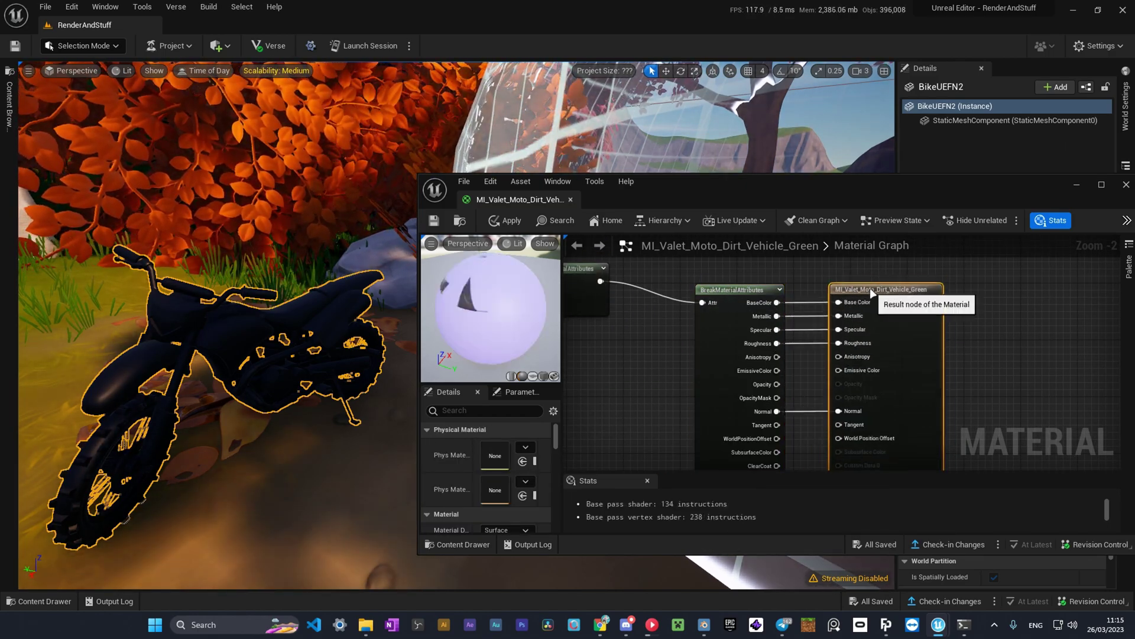
- Save the material and change the Color1 parameter from purple to pinkish red
click(982, 289)
right_drag(646, 325, 802, 371)
scroll(801, 371, down, 5)
right_drag(658, 352, 748, 357)
scroll(748, 355, up, 3)
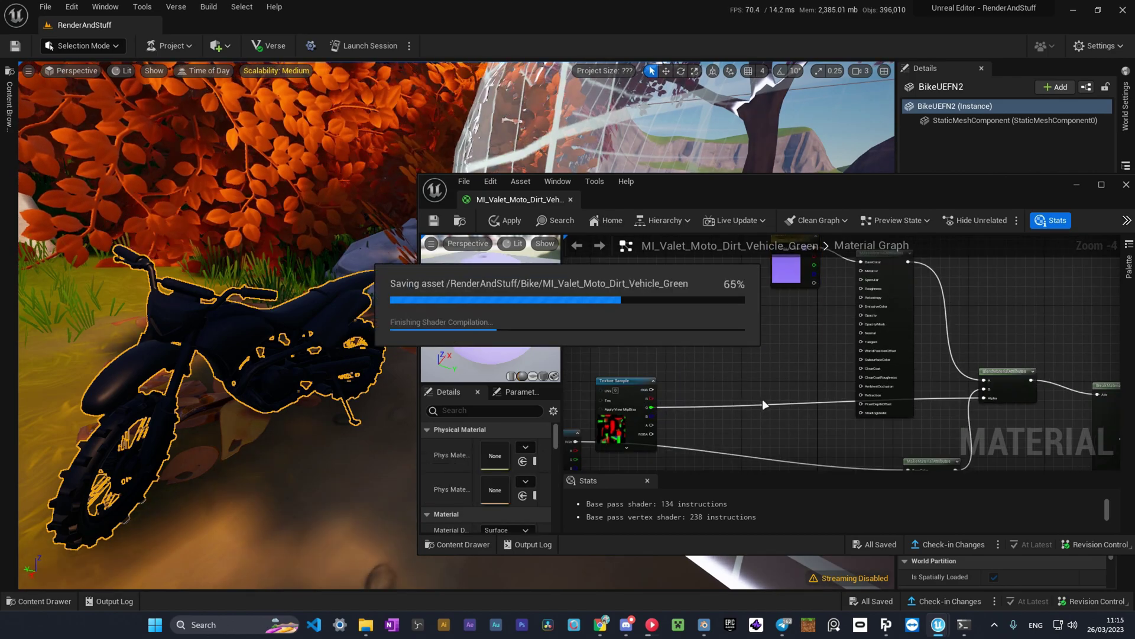
right_drag(331, 378, 260, 384)
double_click(789, 270)
drag(904, 361, 928, 368)
click(964, 567)
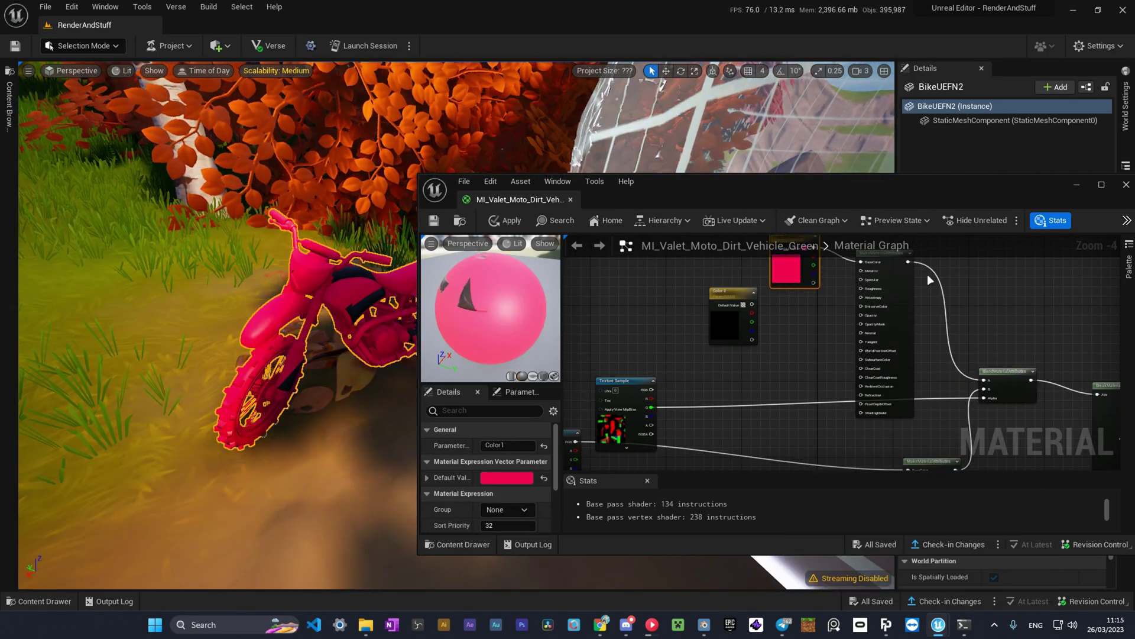
- Drive the blend's Alpha with the mask's red channel, and swap its two MakeMaterialAttributes inputs between A and B
drag(987, 393, 985, 397)
right_click(985, 389)
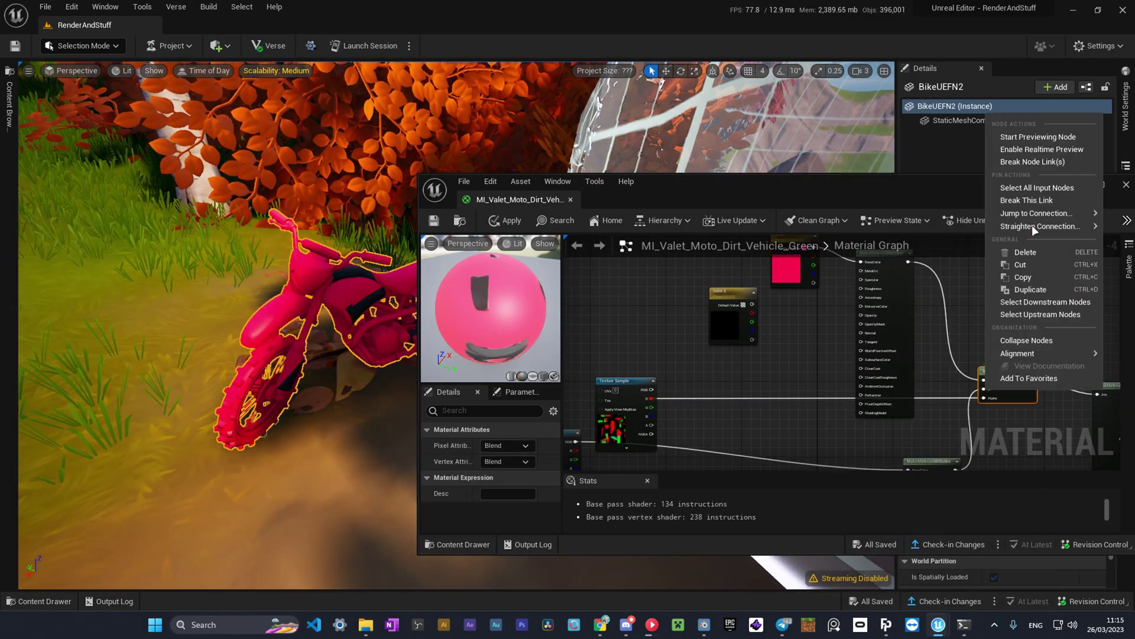
click(1030, 200)
right_click(983, 381)
click(1023, 194)
drag(909, 262, 984, 388)
right_drag(979, 402, 979, 311)
drag(956, 378, 984, 289)
- Save the material and take a screenshot showing the whole material graph and the bike
click(788, 355)
key(ctrl+s)
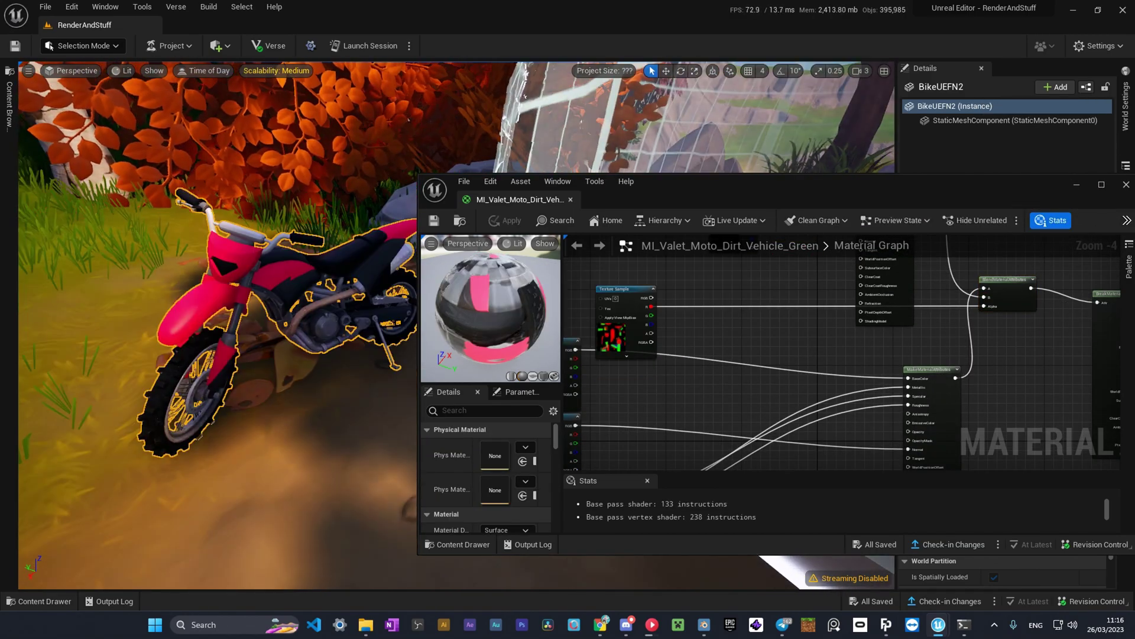
scroll(800, 348, down, 6)
key(Print)
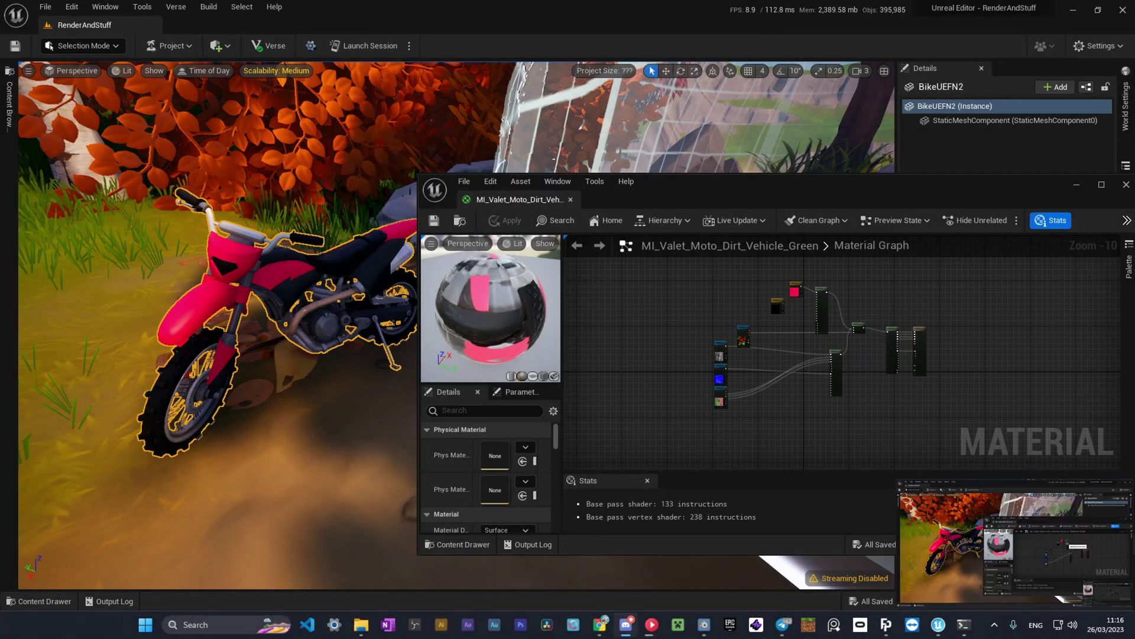
- Add two more BlendMaterialAttributes nodes near the existing blend in the material graph
scroll(791, 314, up, 5)
right_drag(811, 303, 757, 332)
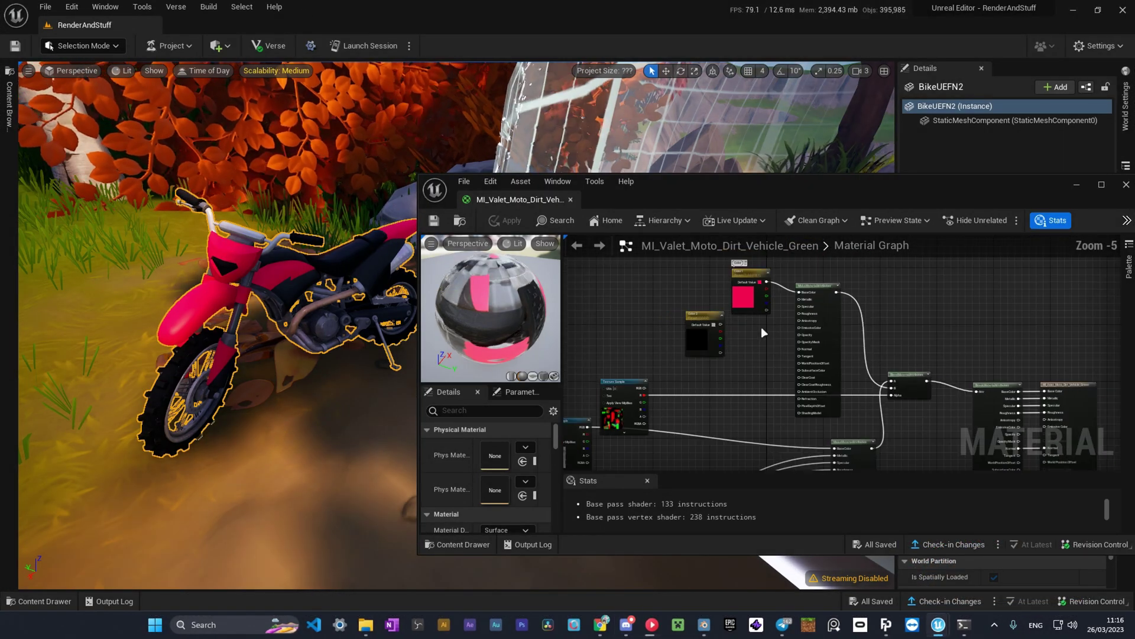
scroll(905, 383, up, 1)
right_click(906, 374)
right_click(946, 426)
key(Return)
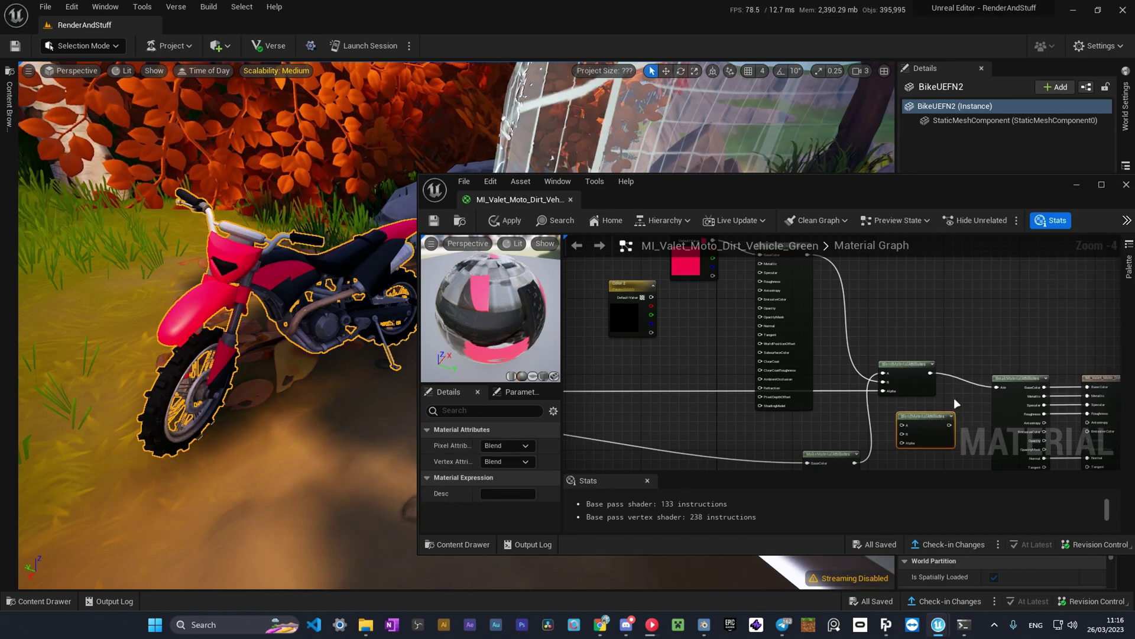
right_click(956, 402)
text(blend)
key(Return)
- Move the BreakMaterialAttributes and result nodes farther away from the first blend to make room for the new blends
scroll(982, 347, down, 4)
right_drag(982, 347, 831, 319)
scroll(832, 318, up, 5)
click(834, 314)
drag(791, 299, 839, 343)
scroll(839, 343, down, 6)
drag(852, 343, 904, 337)
click(846, 340)
- Chain the three blends in series through their A inputs into BreakMaterialAttributes' Attr and align them in one row
scroll(798, 342, up, 6)
drag(747, 373, 914, 348)
right_drag(736, 316, 805, 317)
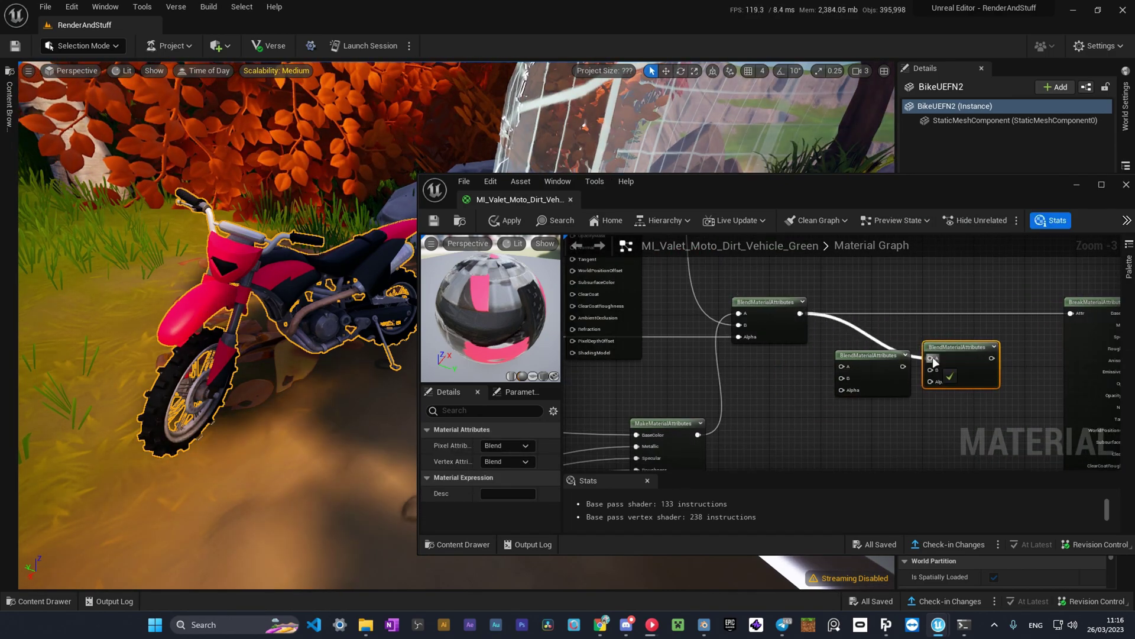
drag(1074, 318, 1074, 318)
drag(964, 350, 967, 313)
scroll(1000, 294, down, 4)
scroll(979, 284, up, 3)
- Rearrange the graph so the textures' MakeMaterialAttributes sits below the mask and the Color1 branch sits beneath them
drag(775, 412, 736, 373)
scroll(828, 426, down, 3)
drag(698, 308, 815, 373)
drag(801, 347, 836, 414)
drag(716, 323, 618, 449)
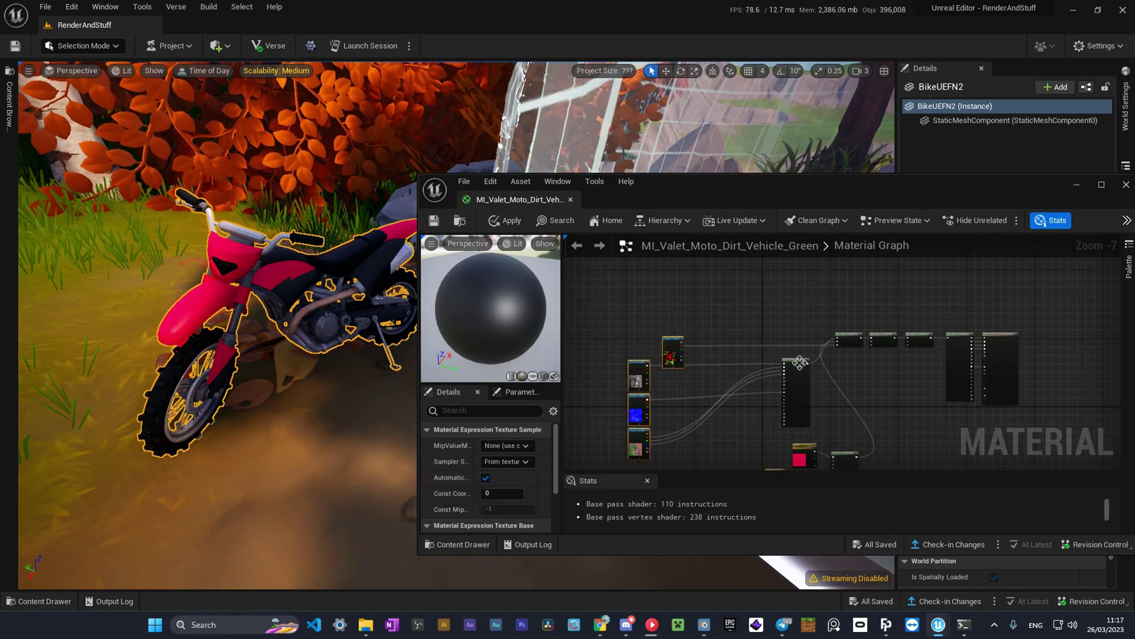
- Connect the mask's green channel to the second blend's Alpha and its blue channel to the third blend's Alpha
click(675, 343)
scroll(674, 335, up, 5)
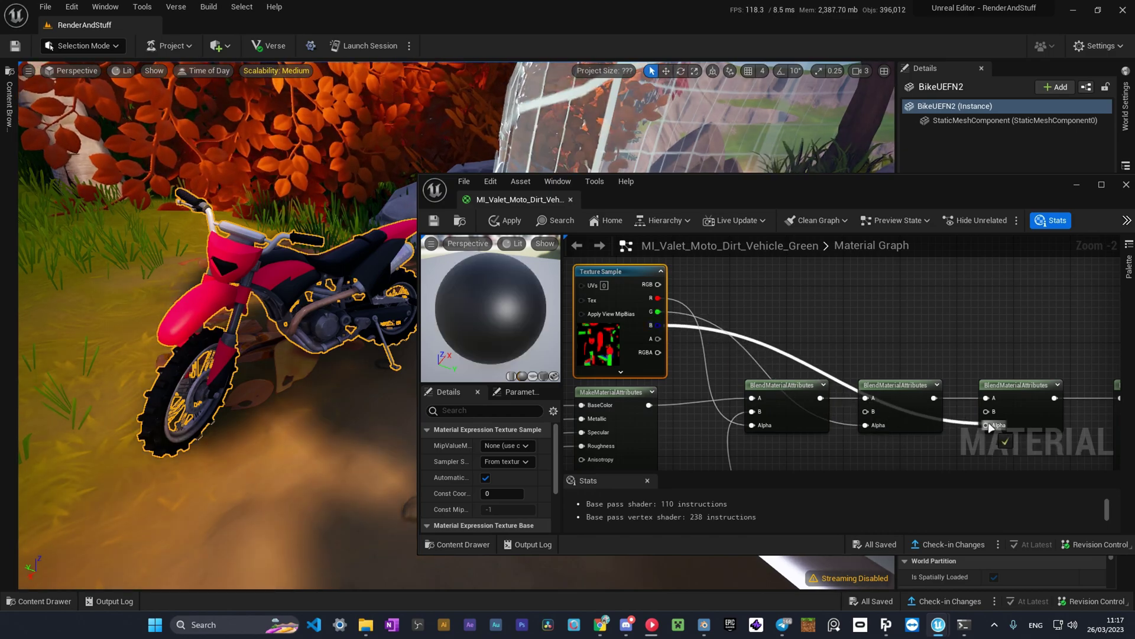
scroll(788, 299, down, 4)
- Group the texture samples beside their MakeMaterialAttributes, with Color1 and its own MakeMaterialAttributes directly underneath and Color 2 alongside
click(662, 389)
scroll(661, 389, down, 1)
right_drag(661, 389, 645, 348)
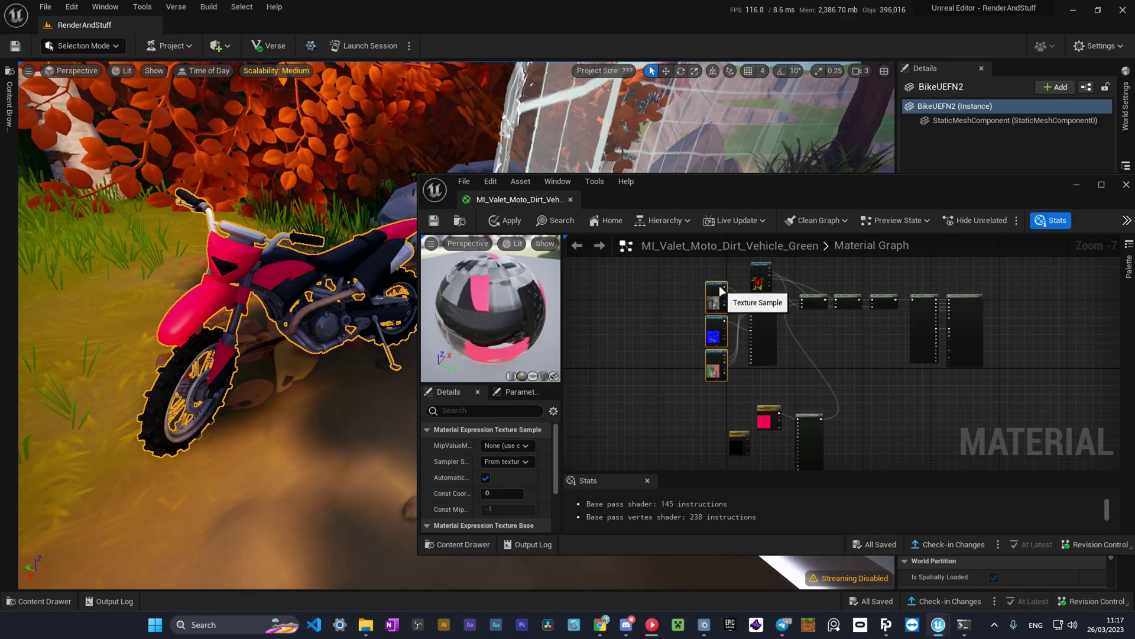
double_click(771, 419)
click(1016, 307)
drag(769, 415, 636, 409)
scroll(699, 414, up, 6)
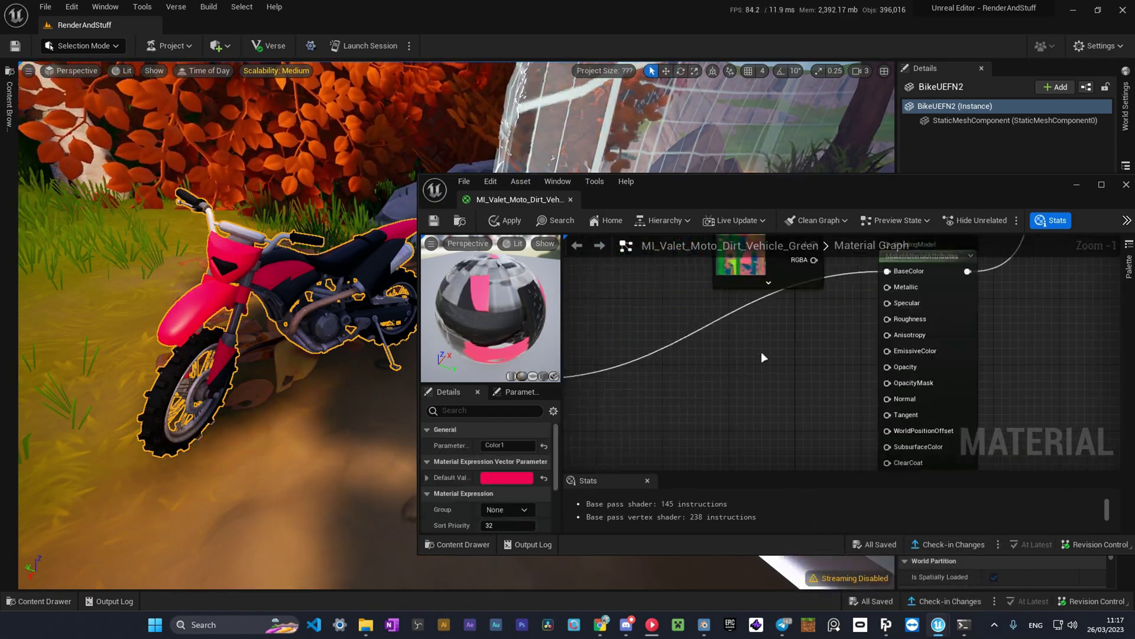
scroll(761, 351, down, 6)
drag(676, 345, 762, 335)
drag(791, 385, 885, 310)
scroll(830, 289, up, 4)
scroll(743, 435, down, 2)
right_drag(772, 402, 729, 402)
- Add a MakeMaterialAttributes node fed by Color 2 for the second blend and set Color 2 to green, hex sRGB 05751E
right_click(731, 401)
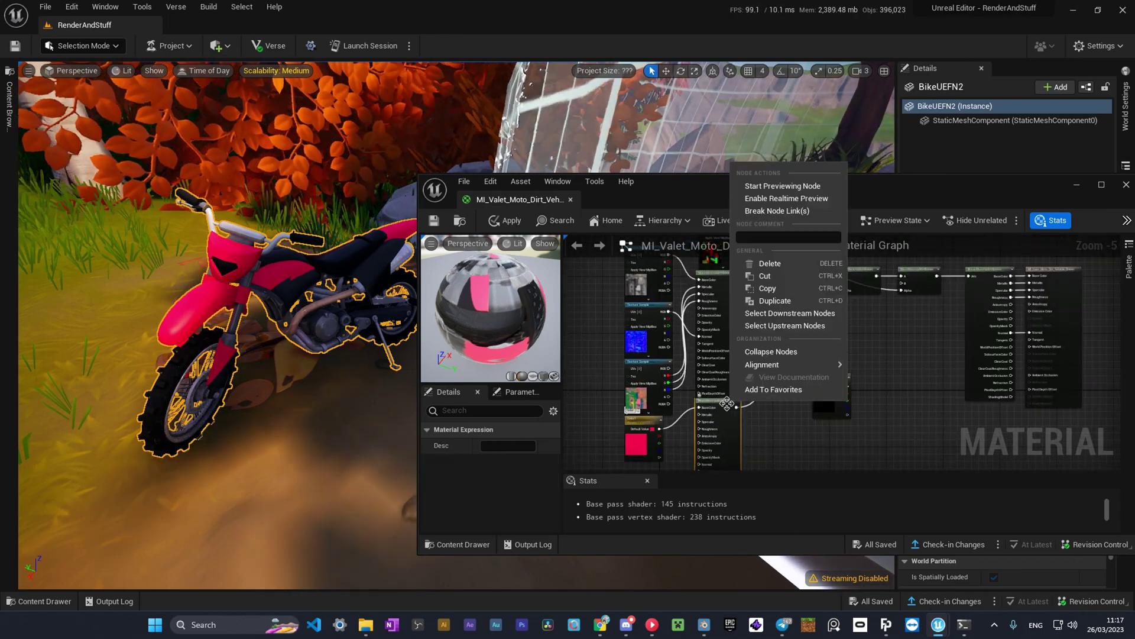
right_click(778, 410)
click(836, 201)
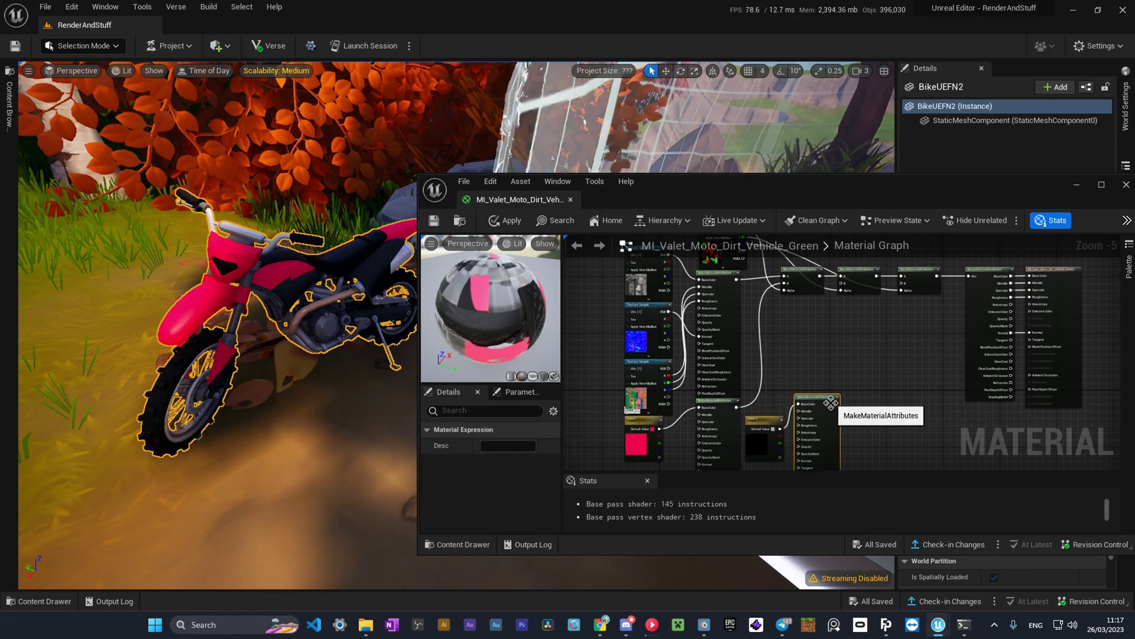
double_click(757, 441)
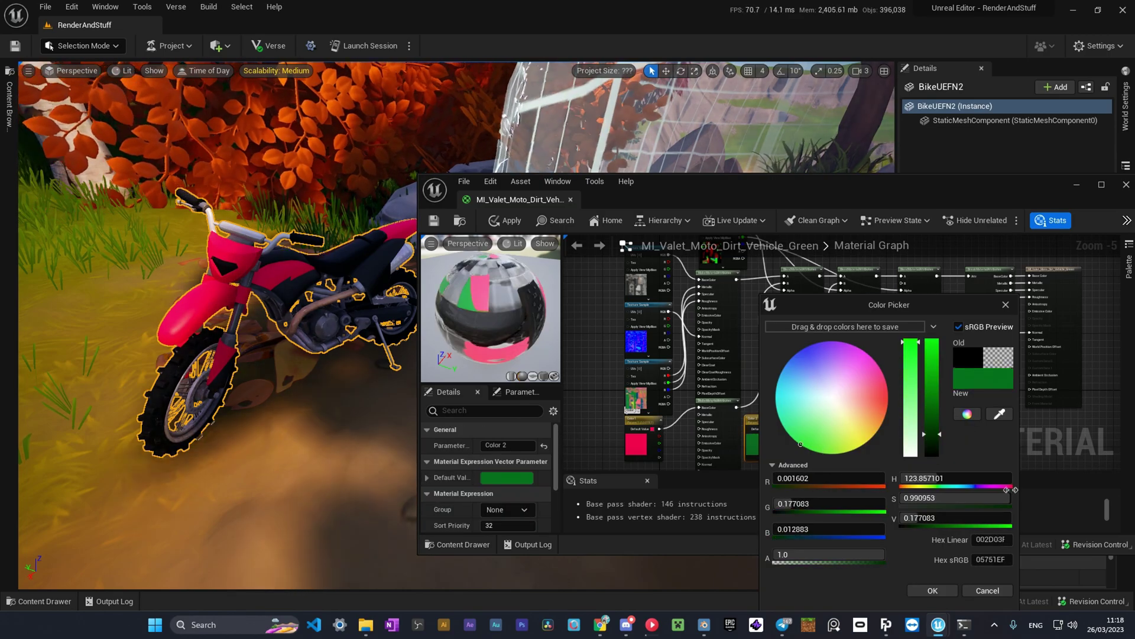
click(1005, 305)
- Add another MakeMaterialAttributes node beside the Color 2 branch for the third color
click(789, 408)
scroll(789, 408, up, 3)
right_drag(788, 408, 818, 354)
scroll(903, 375, down, 3)
scroll(838, 371, down, 1)
right_click(877, 382)
text(make)
click(941, 169)
- Add a VectorParameter named Color 3, connect it to the new MakeMaterialAttributes' BaseColor, and feed that node into the third blend's B
scroll(864, 359, down, 2)
scroll(818, 354, up, 3)
right_click(851, 368)
text(vect)
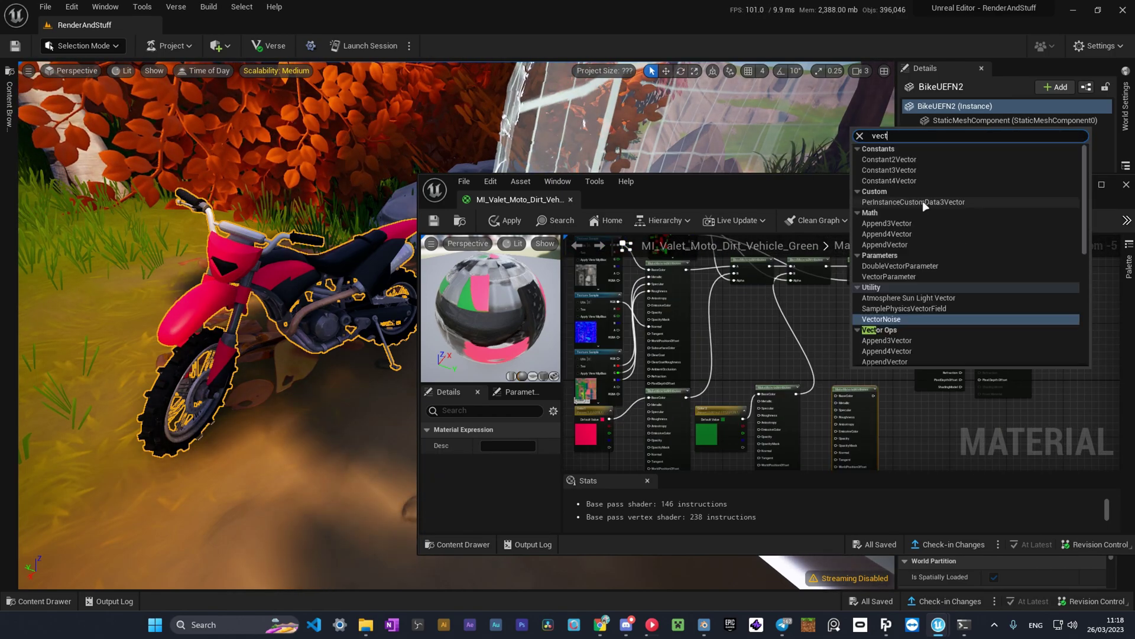
click(901, 276)
text(Color 3)
key(Return)
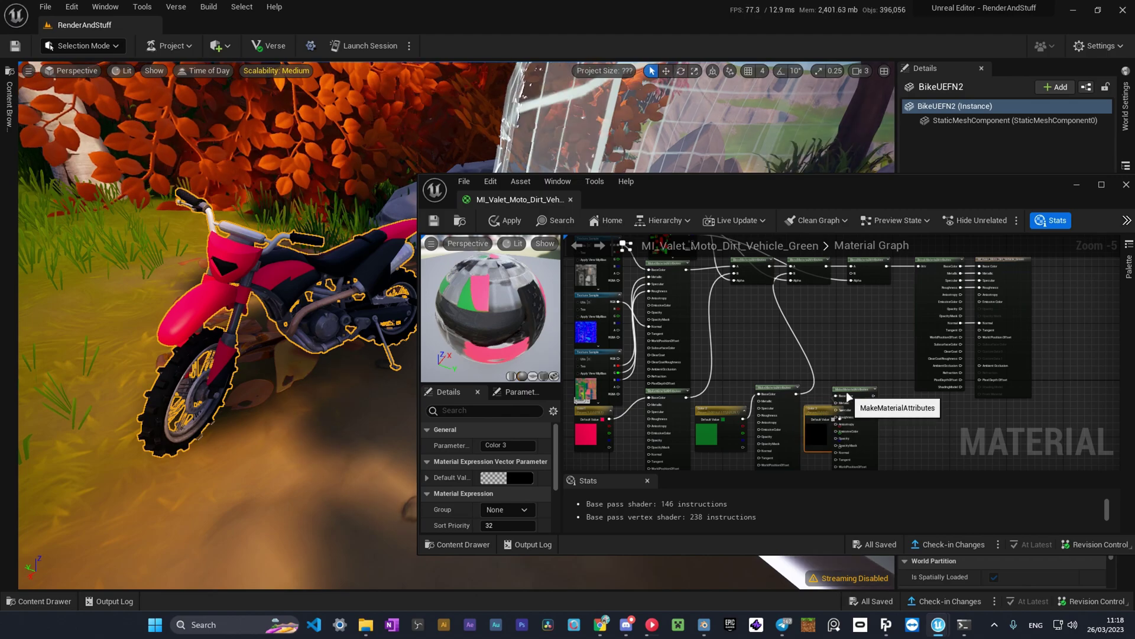
drag(857, 274, 852, 274)
click(914, 407)
- Set the Color 3 parameter's default value to a bright cyan
scroll(849, 423, up, 5)
double_click(780, 445)
drag(833, 406, 830, 413)
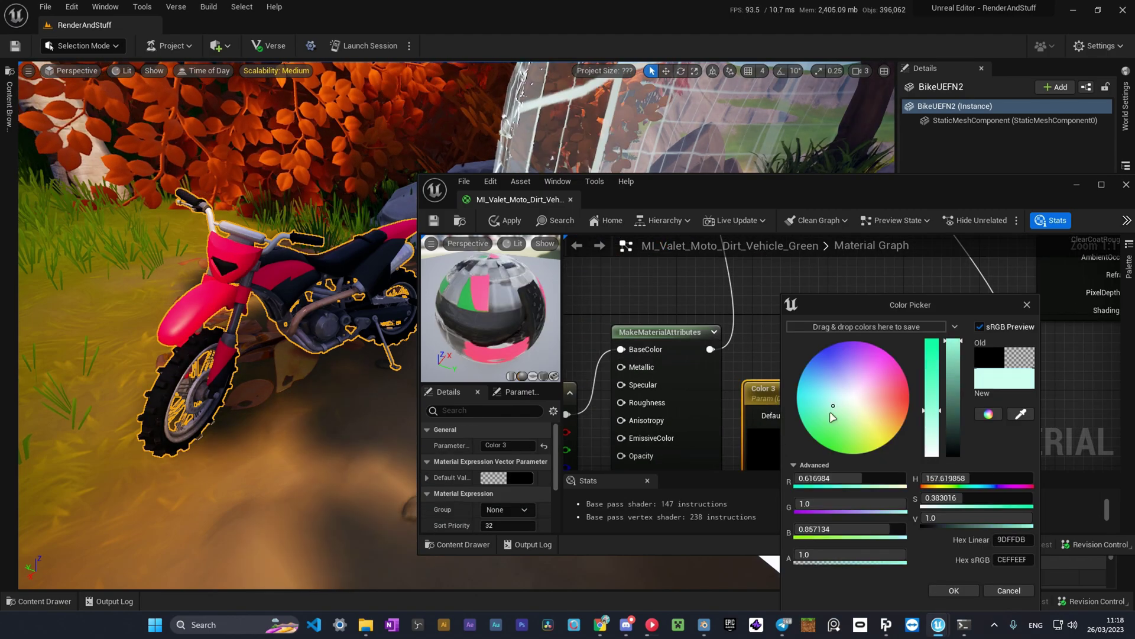
click(954, 591)
- Inspect the three color branches and their wiring into the blend chain across the material graph
scroll(796, 384, down, 7)
right_drag(796, 384, 774, 380)
scroll(755, 367, up, 5)
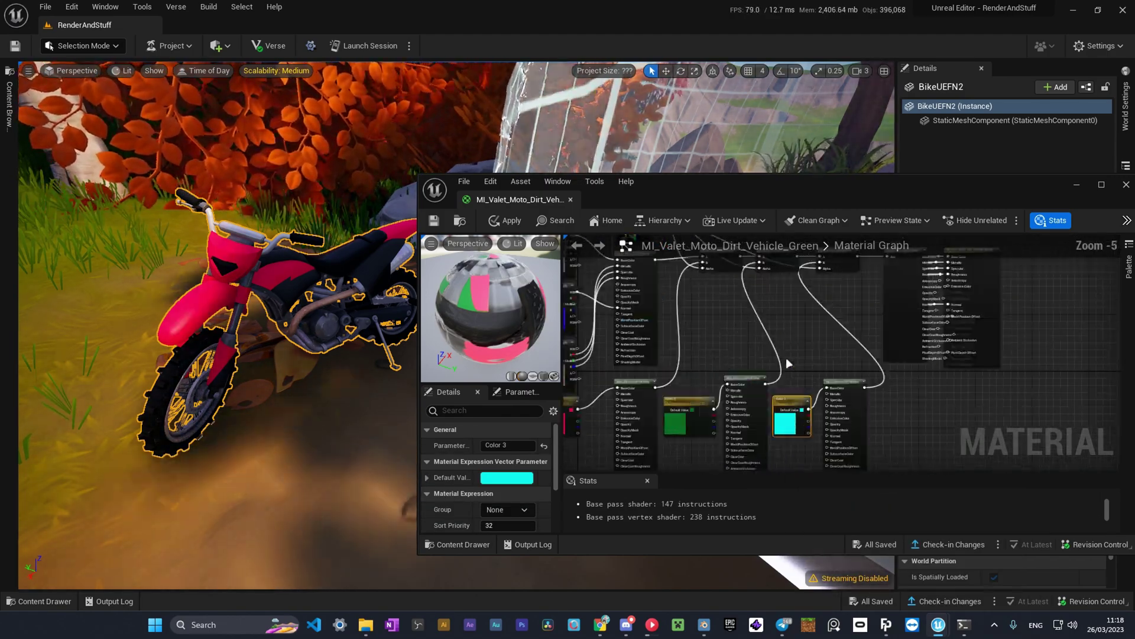
drag(799, 363, 651, 363)
drag(804, 363, 790, 362)
mouse_move(896, 323)
mouse_down()
mouse_move(872, 317)
mouse_move(883, 315)
mouse_up()
click(883, 294)
scroll(884, 294, down, 6)
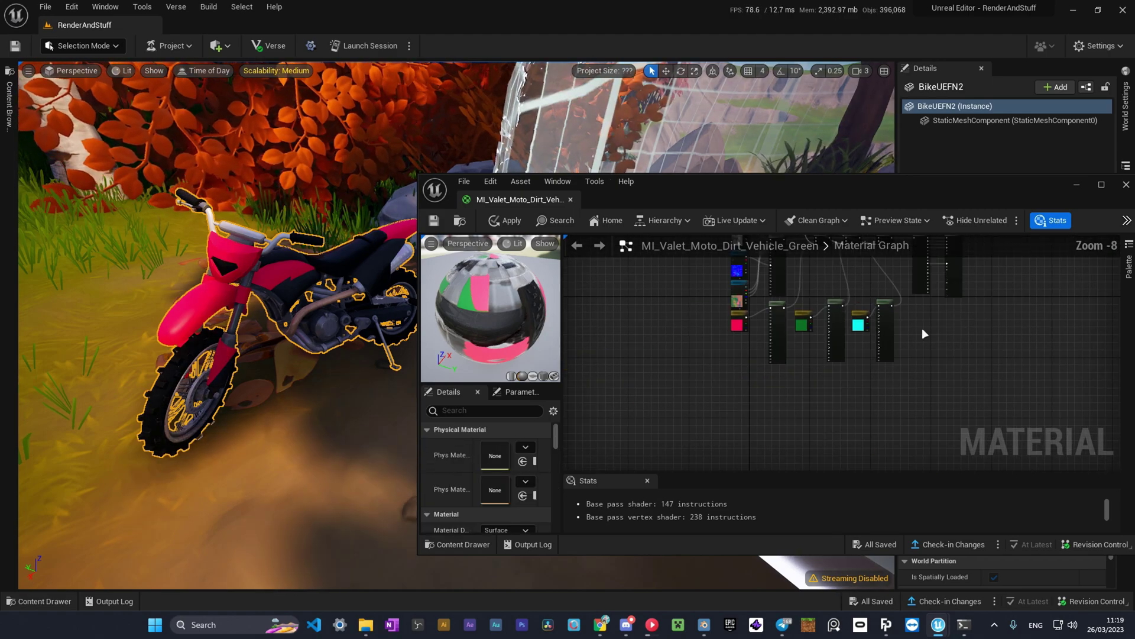
right_drag(921, 328, 892, 401)
scroll(840, 350, up, 2)
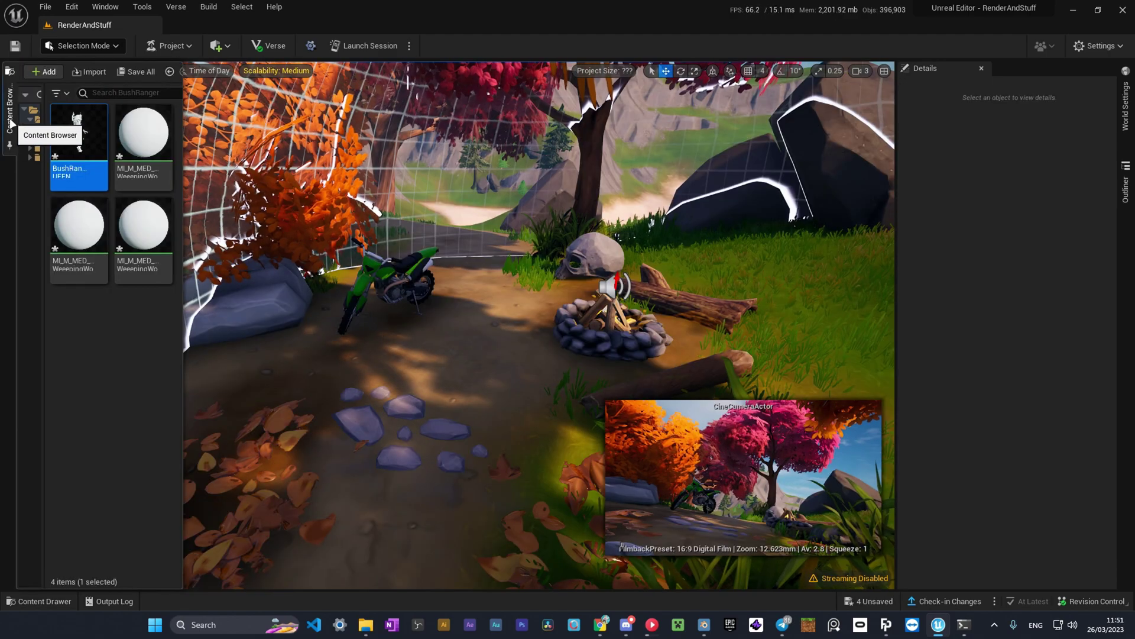
- Place the BushRangerUEFN mesh in the level next to the dirt bike and look at it up close
click(44, 600)
drag(45, 600, 63, 583)
drag(112, 326, 113, 577)
click(87, 587)
click(68, 602)
drag(284, 449, 412, 320)
scroll(412, 320, up, 5)
scroll(1003, 384, down, 3)
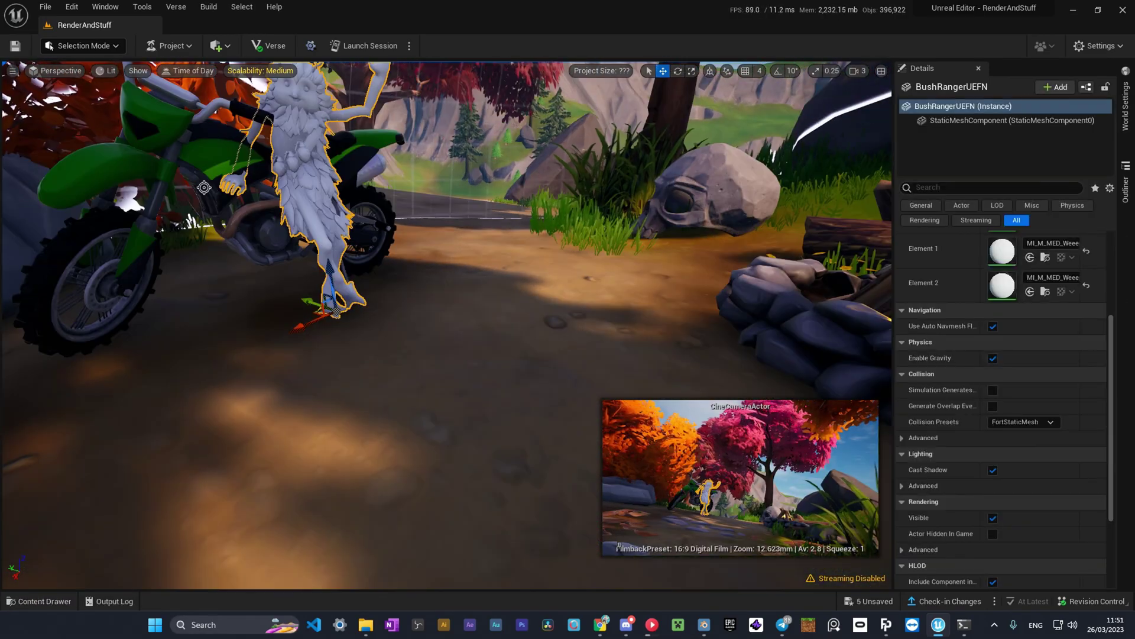
click(190, 221)
click(320, 189)
- In BushRanger's head material, add the diffuse, mask and normal textures and wire them to Base Color, Metallic, Specular, Roughness and Normal
drag(1002, 286, 1029, 286)
mouse_move(499, 255)
right_down()
mouse_move(498, 266)
mouse_move(532, 272)
mouse_move(498, 255)
right_up()
drag(463, 419, 464, 457)
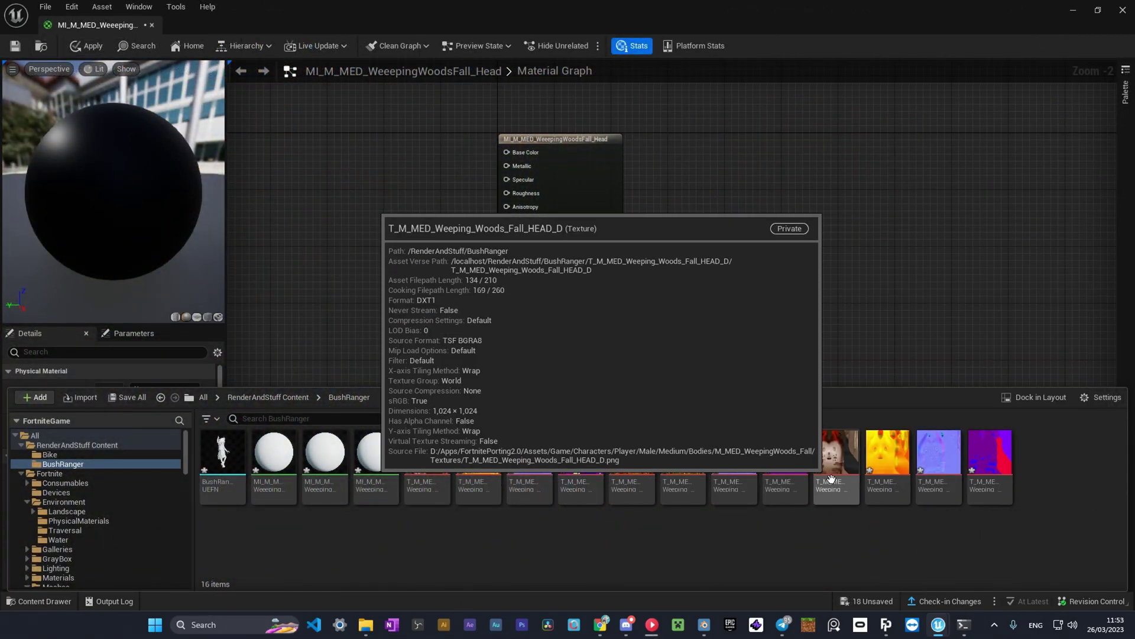
drag(836, 455, 450, 195)
key(ctrl+space)
drag(990, 452, 377, 312)
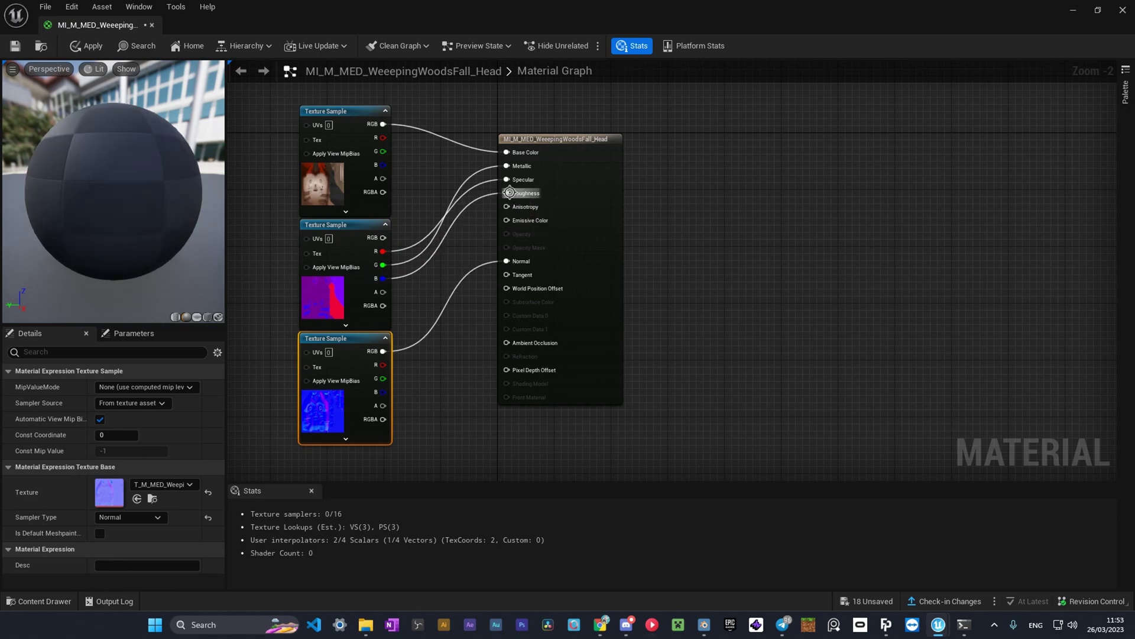
drag(219, 175, 130, 180)
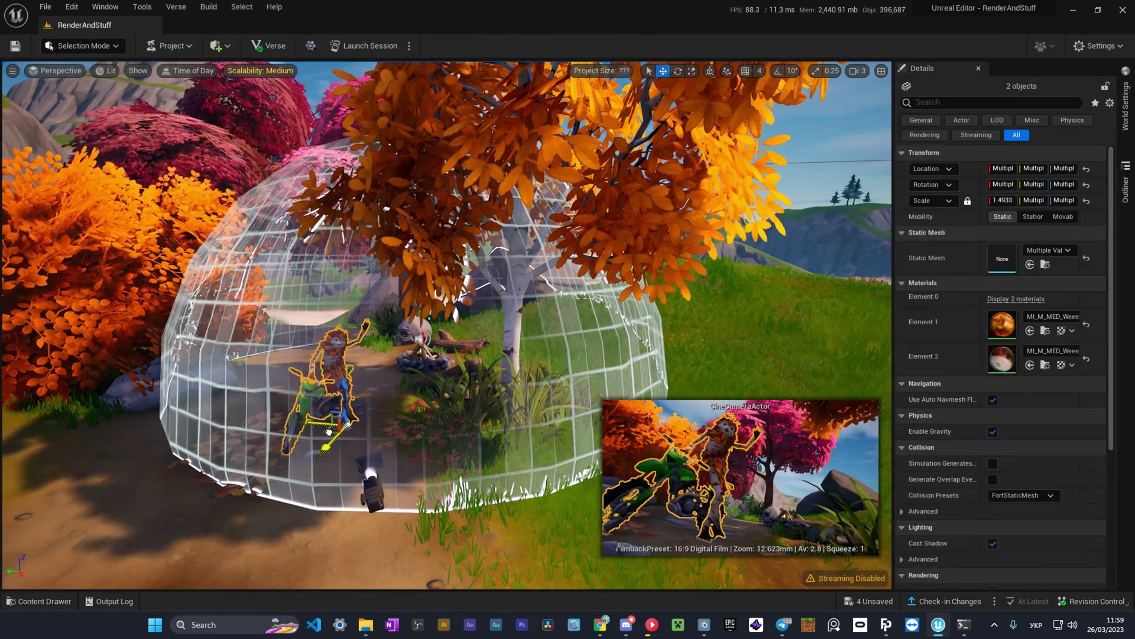
- Add a SpotLight to the level and move it close to the character and bike
key(Escape)
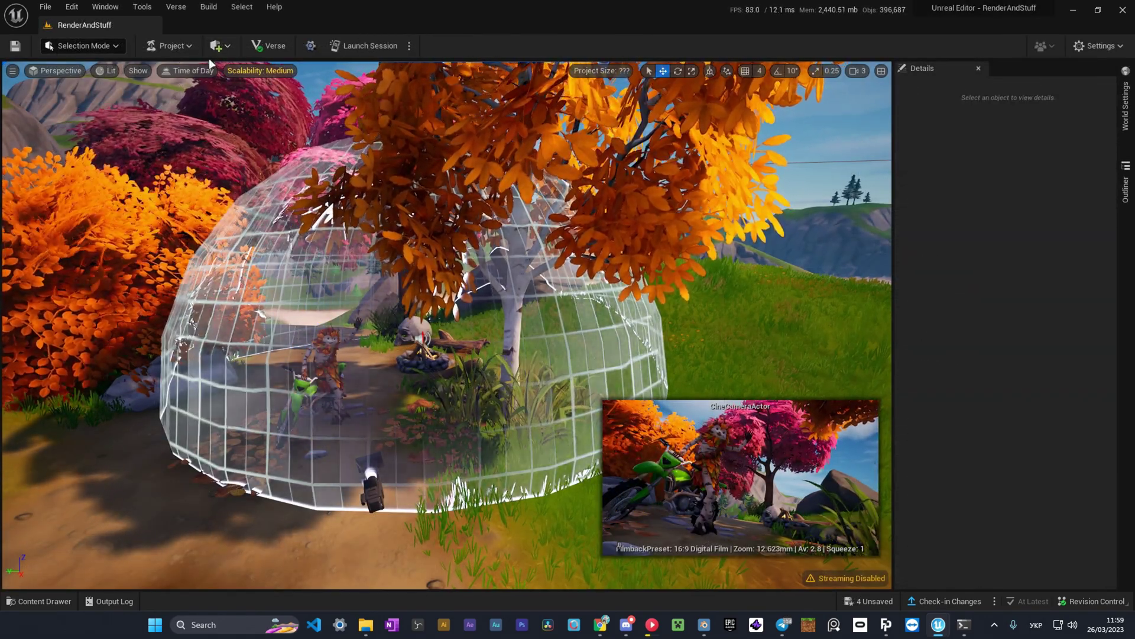
click(216, 46)
mouse_move(279, 118)
click(362, 148)
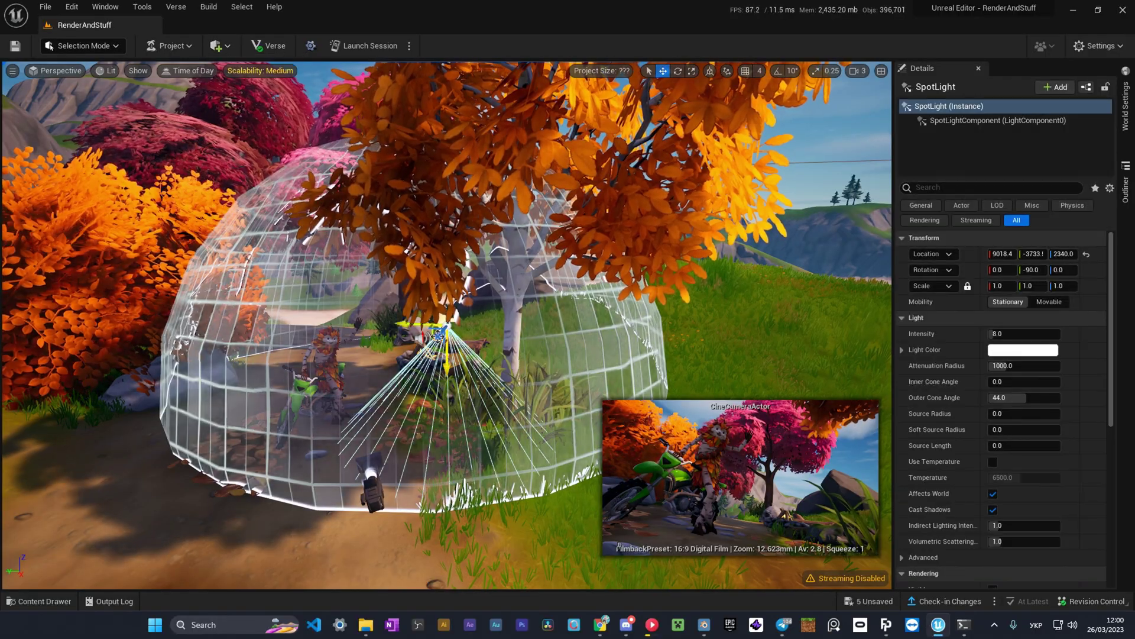
key(f)
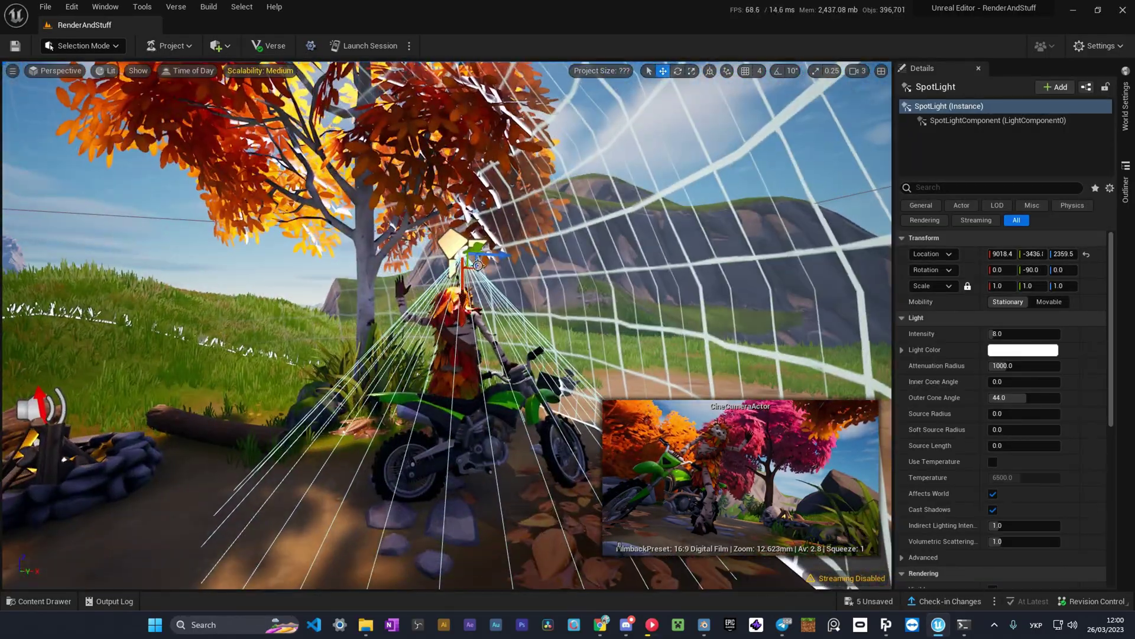
drag(477, 266, 391, 236)
- Toggle rotation snapping and rotate the spotlight to aim it at the character
key(e)
key(ctrl+z)
click(777, 71)
drag(381, 298, 292, 353)
key(w)
right_drag(365, 296, 368, 324)
click(1022, 365)
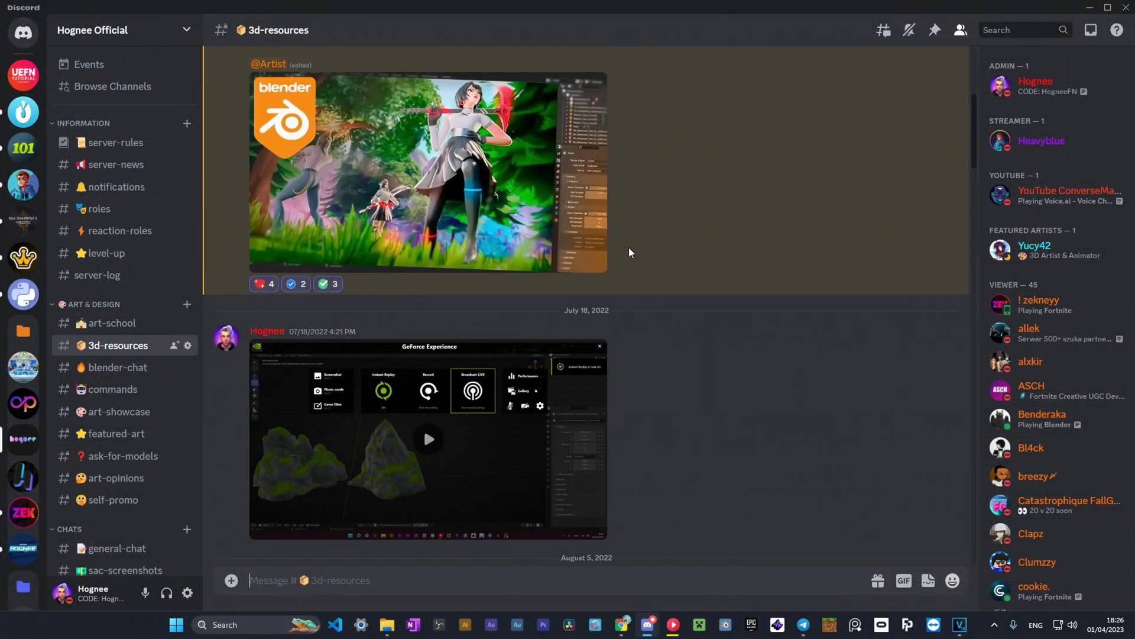
- Switch to Discord and browse the 3d-resources, blender-chat, commands and art-showcase channels
scroll(630, 248, up, 5)
scroll(722, 274, down, 20)
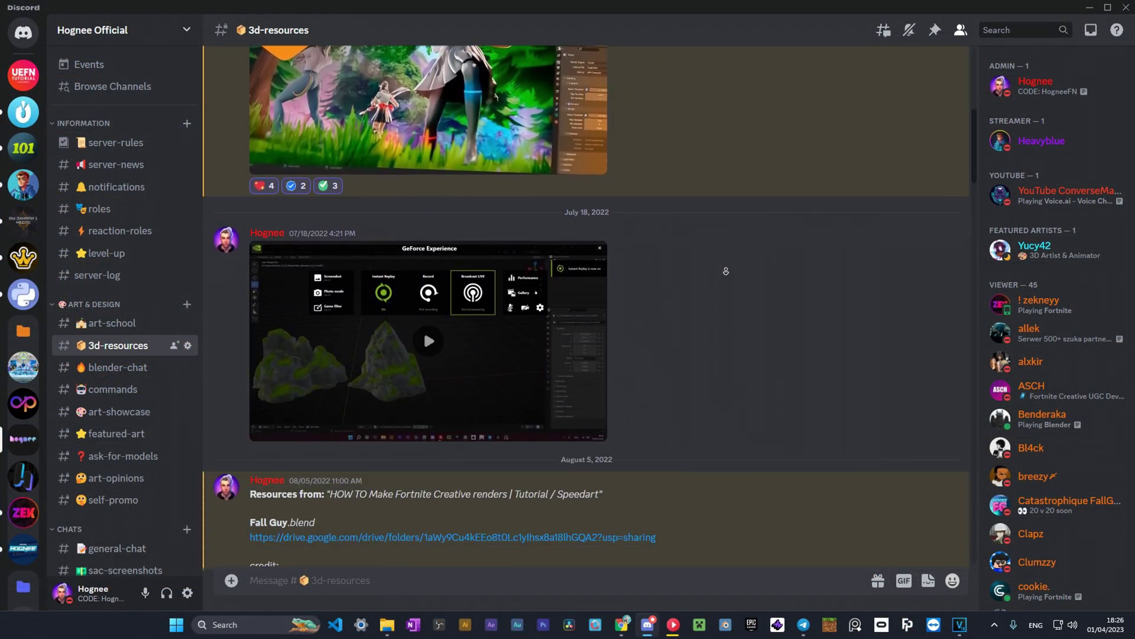
scroll(723, 275, down, 12)
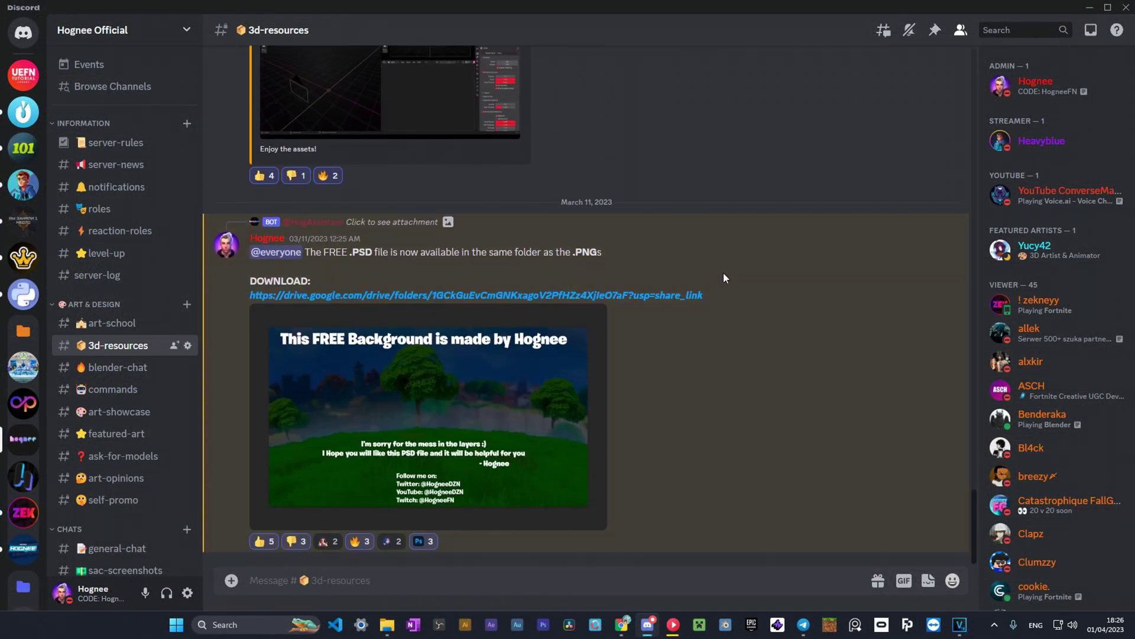
click(118, 368)
scroll(610, 398, up, 5)
scroll(618, 408, up, 5)
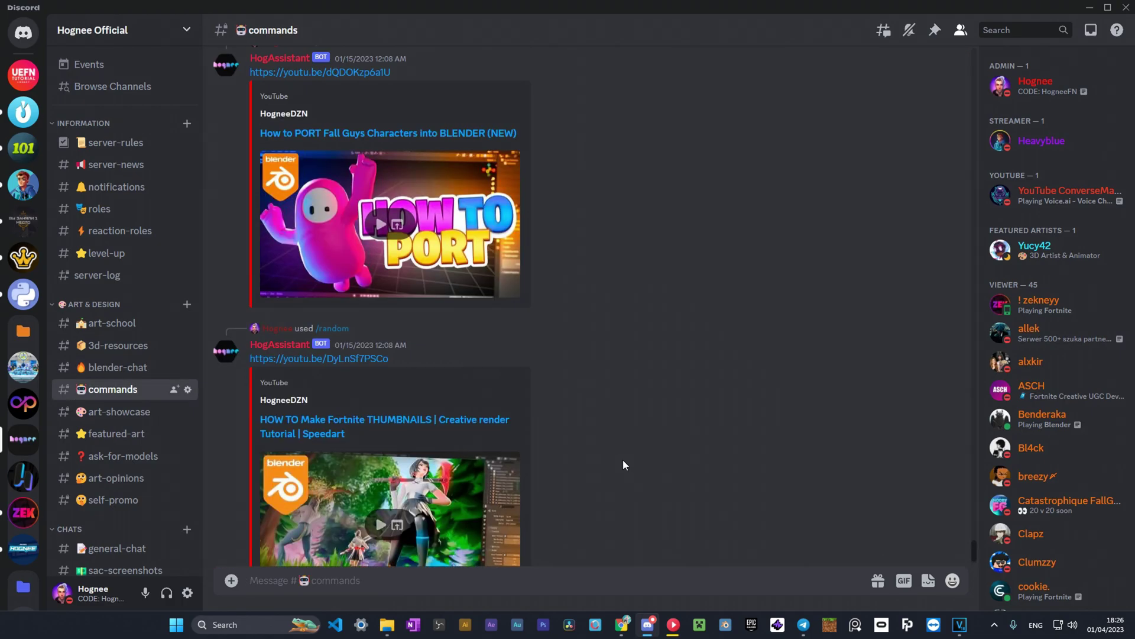
key(alt+Down)
scroll(591, 296, up, 10)
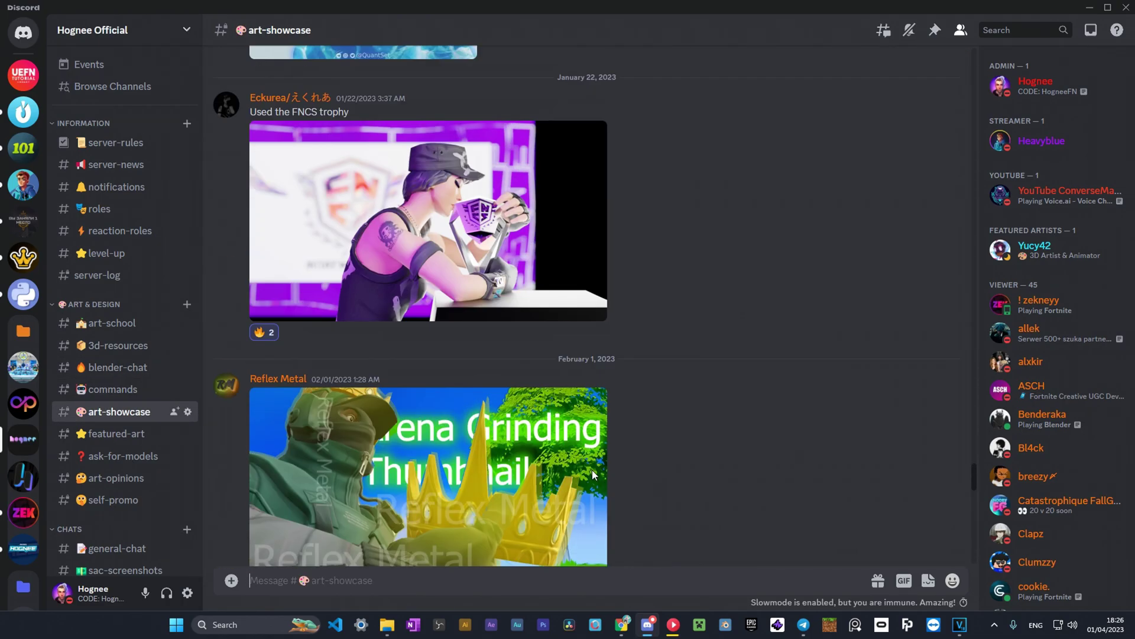
key(alt+Down)
scroll(597, 478, up, 10)
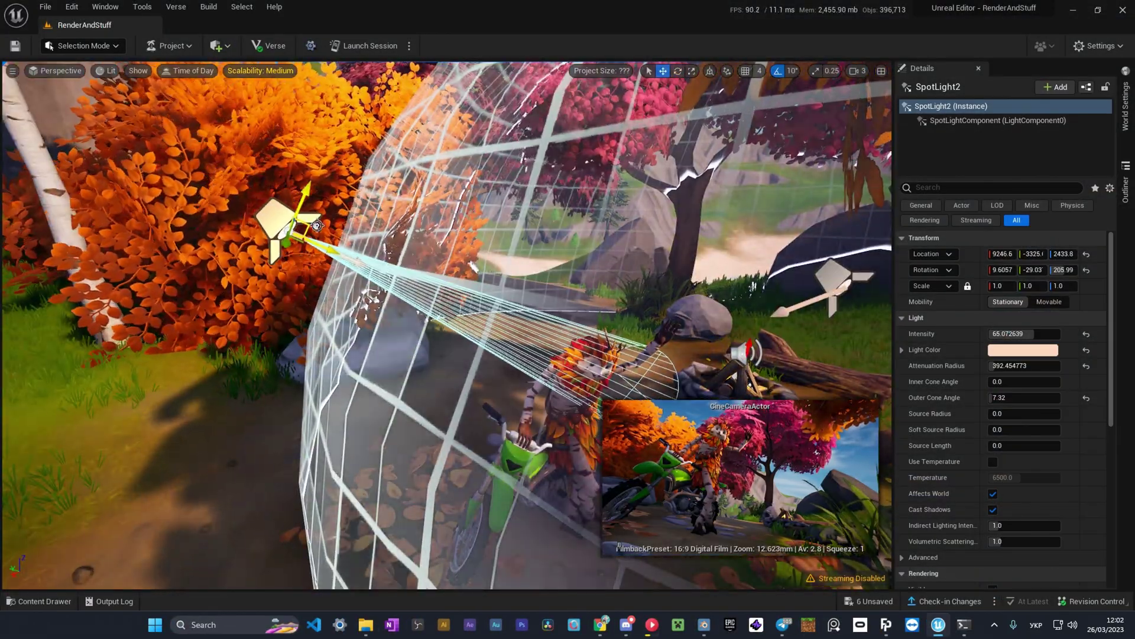
- Back in UEFN, set SpotLight2's Attenuation Radius to about 569 and Outer Cone Angle to about 3.53, and reposition the light
drag(992, 366, 993, 398)
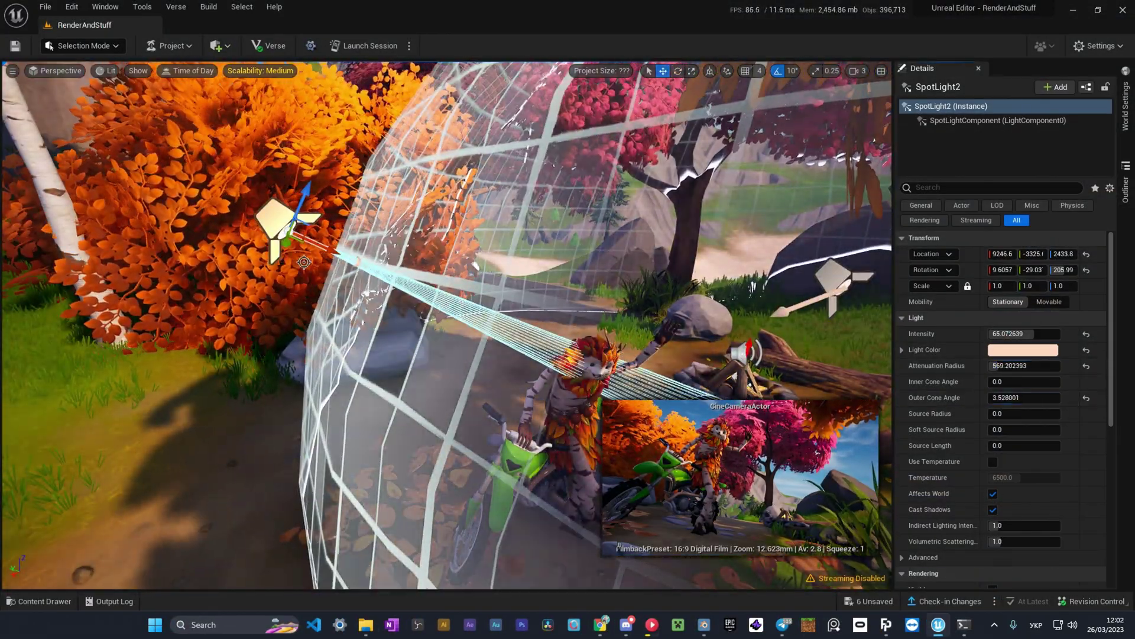
drag(287, 240, 289, 248)
right_drag(289, 246, 331, 236)
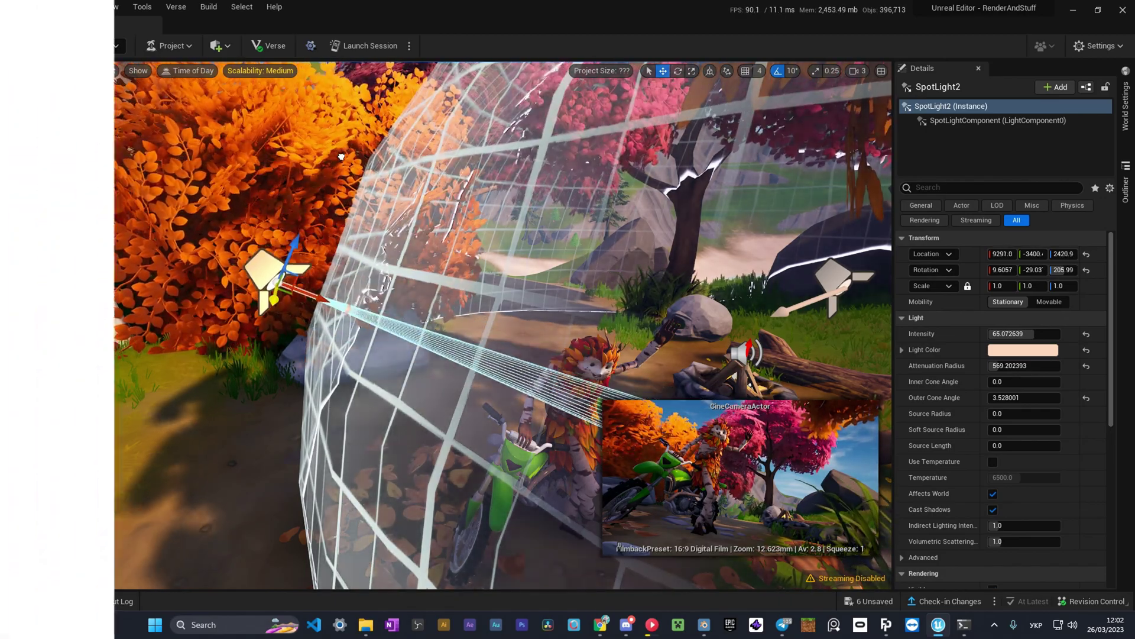